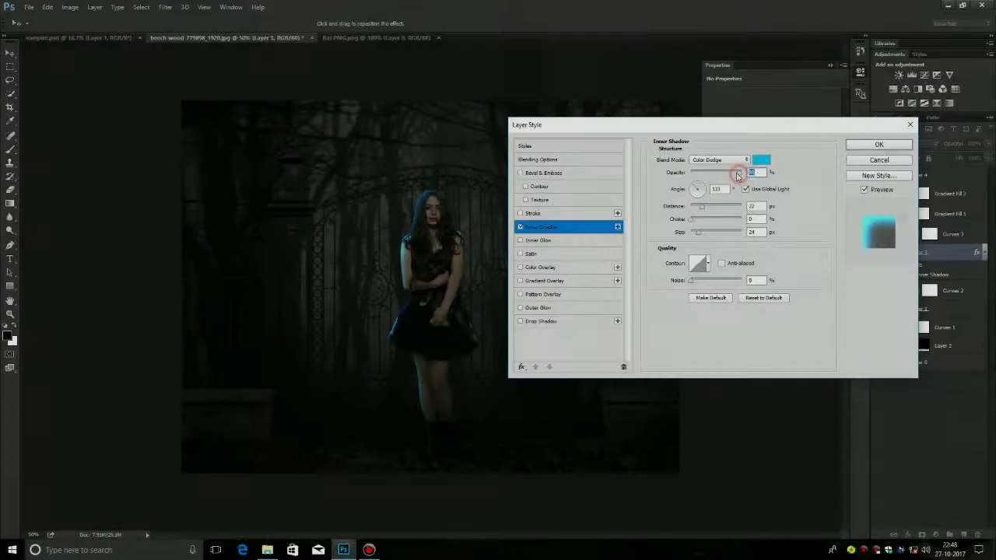
- Lower the cyan Inner Shadow opacity on Layer 3, apply it, and select Gradient Fill 2
drag(737, 175, 734, 176)
click(878, 144)
click(658, 372)
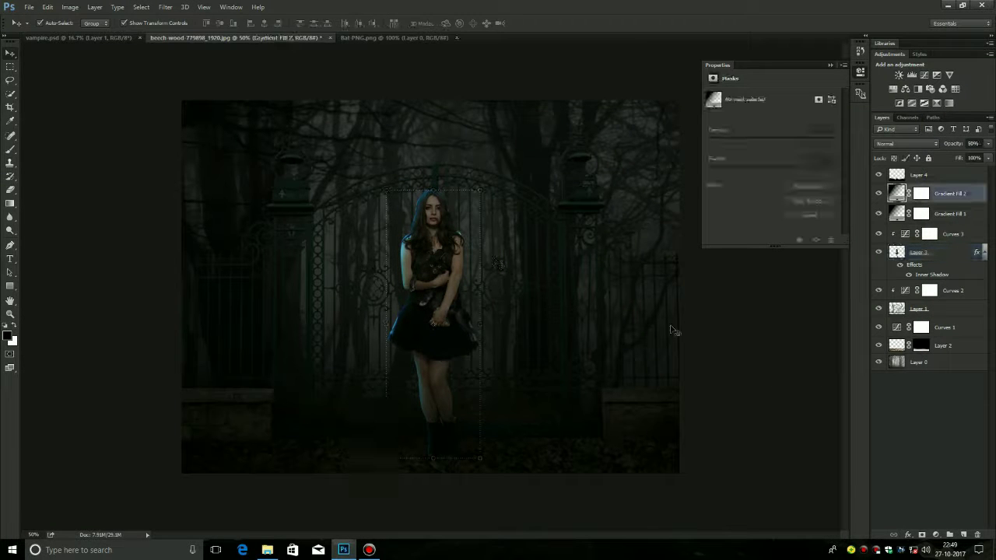
- Add a new empty Layer 5 above Layer 4, removing an accidental extra layer
click(961, 176)
click(963, 535)
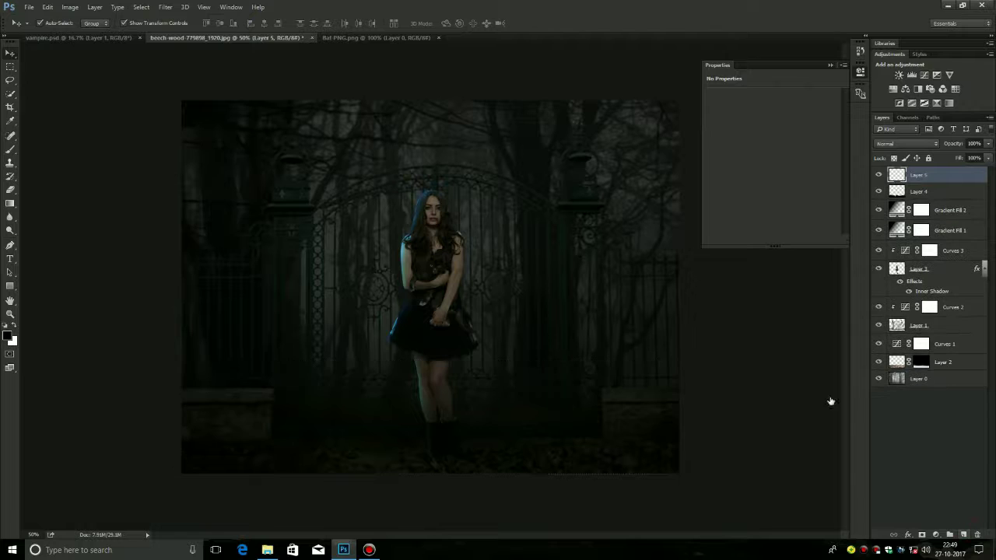
click(787, 364)
click(945, 175)
key(Delete)
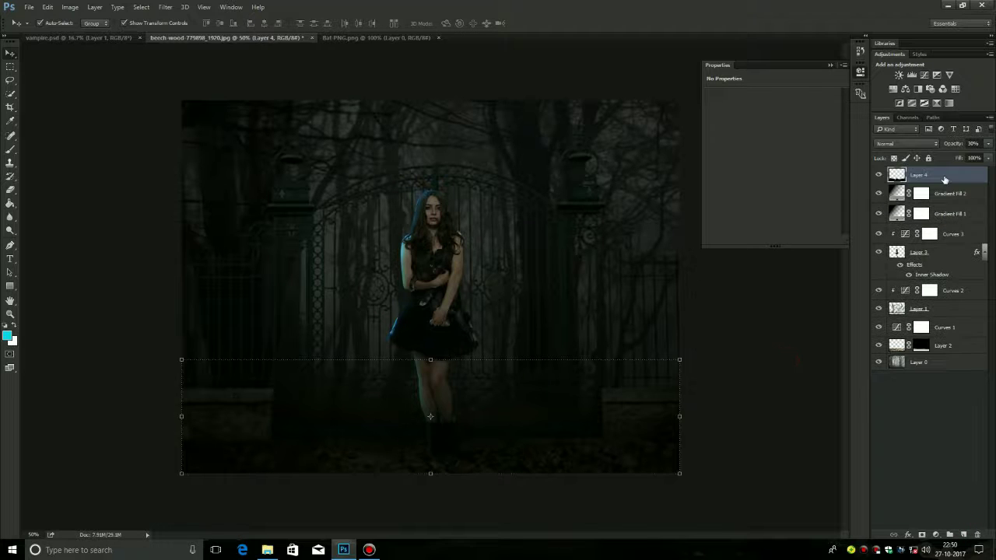
click(963, 534)
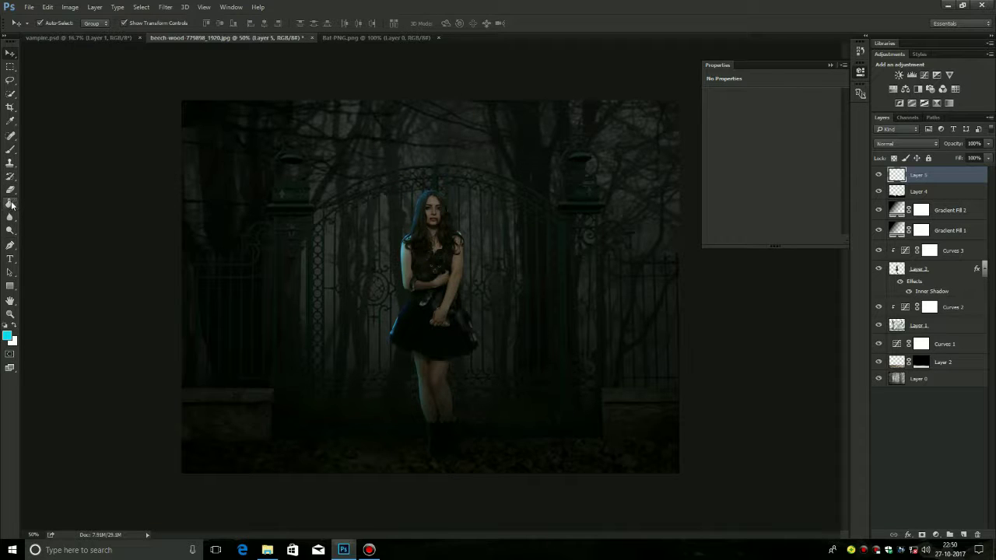
- Draw a cyan (0bdbf4) foreground-to-transparent gradient from the top-left corner on Layer 5
right_click(11, 204)
click(48, 204)
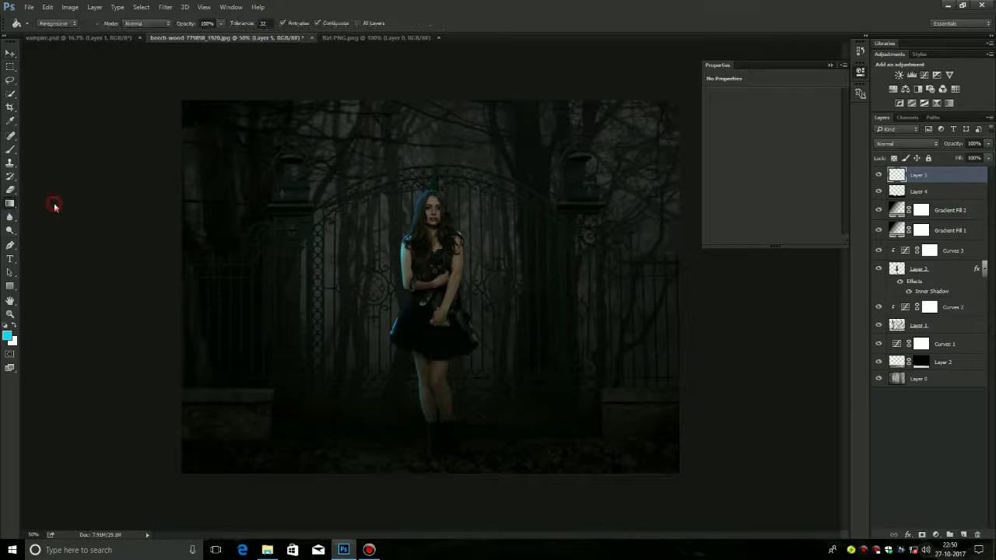
click(78, 23)
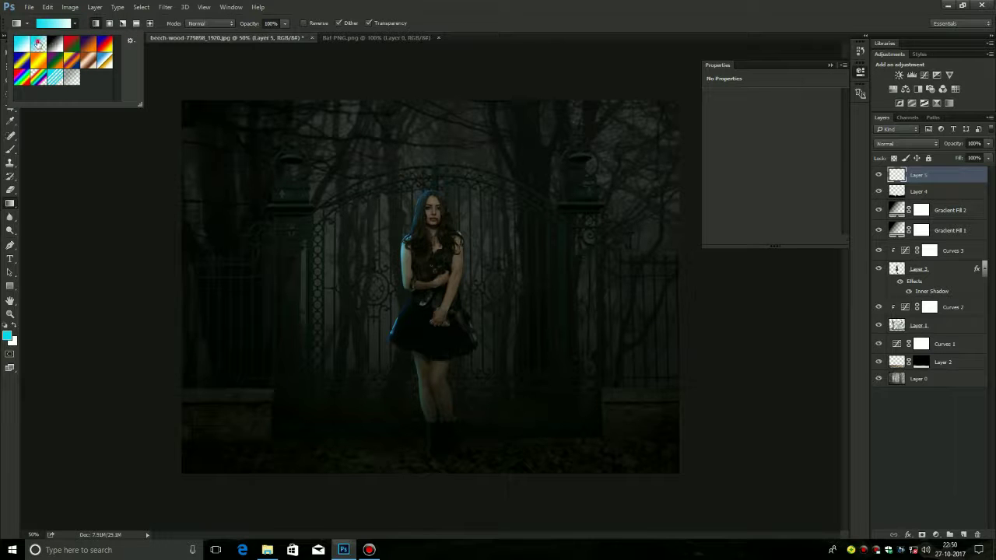
click(7, 335)
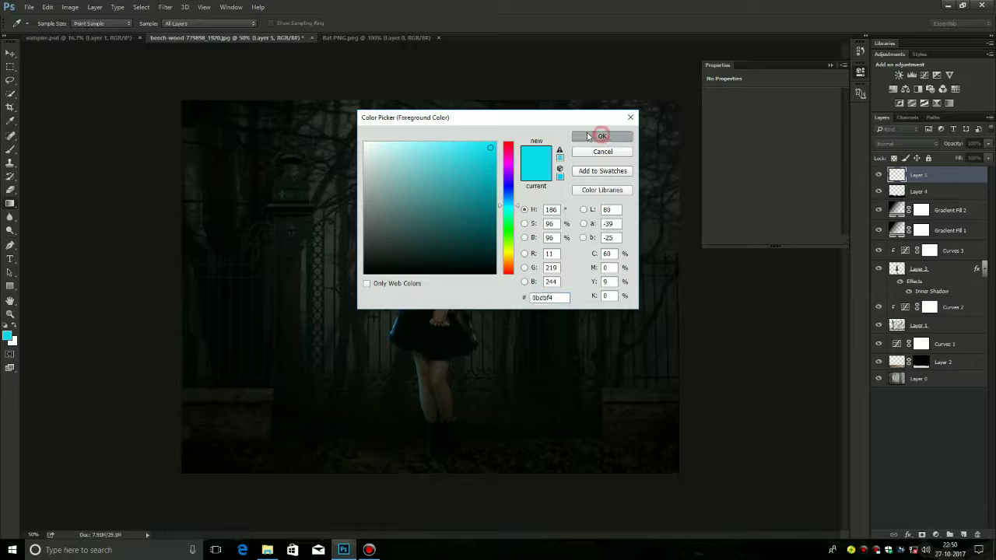
click(601, 136)
click(54, 23)
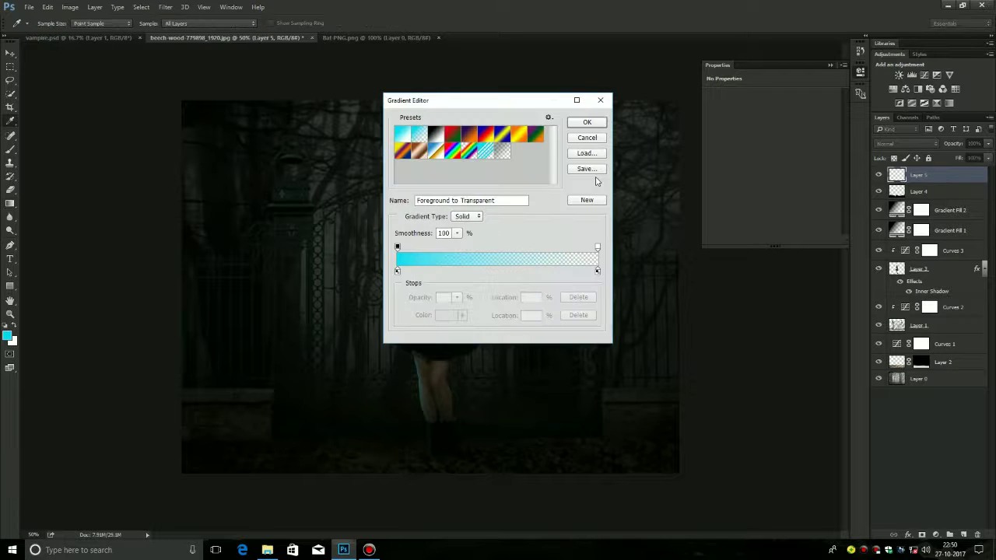
click(593, 123)
drag(169, 83, 654, 409)
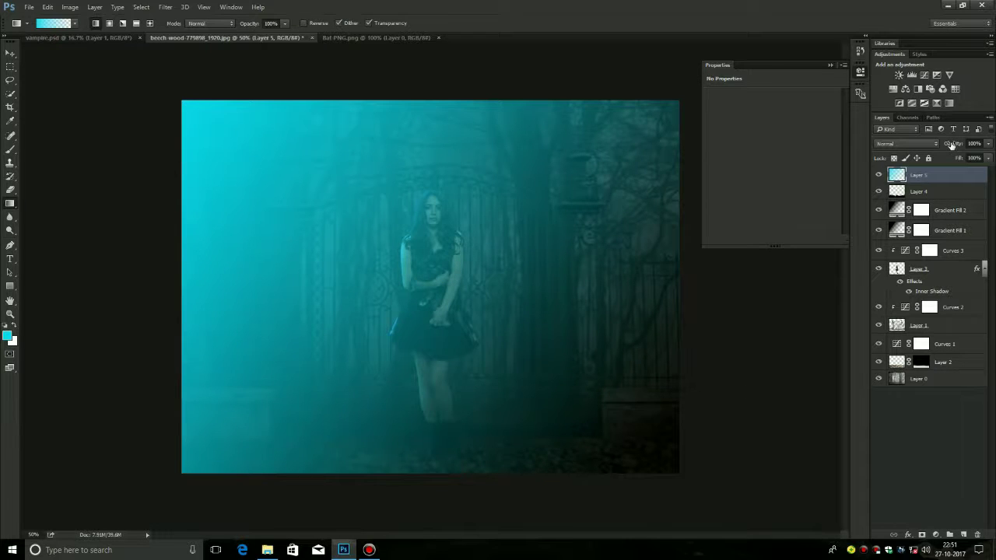
- Set Layer 5 to Screen blend mode at 30% opacity
click(909, 144)
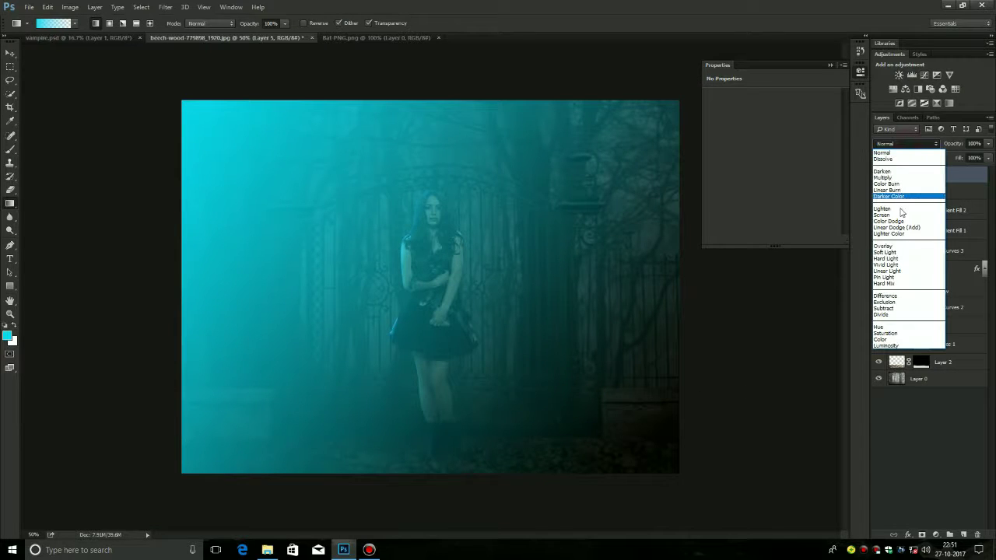
click(899, 214)
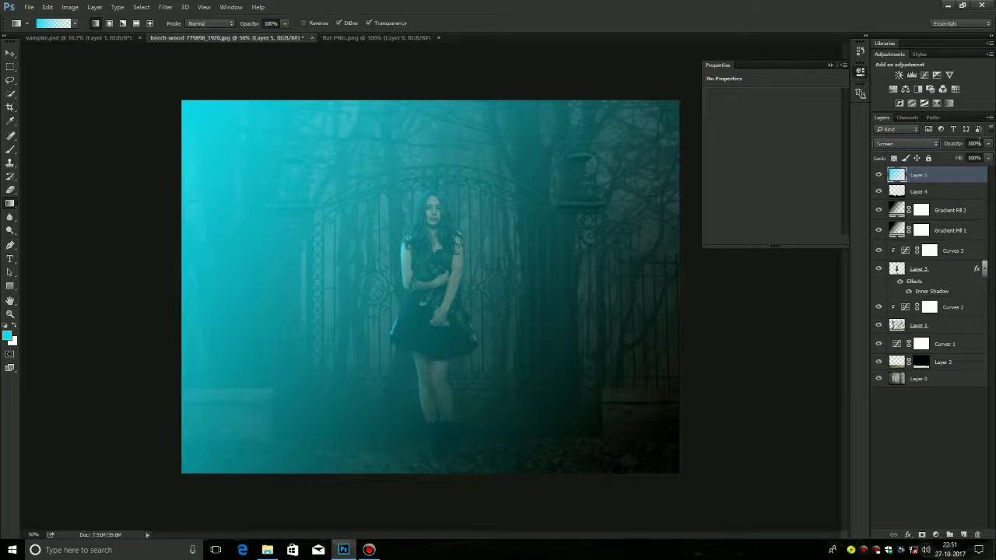
text(30)
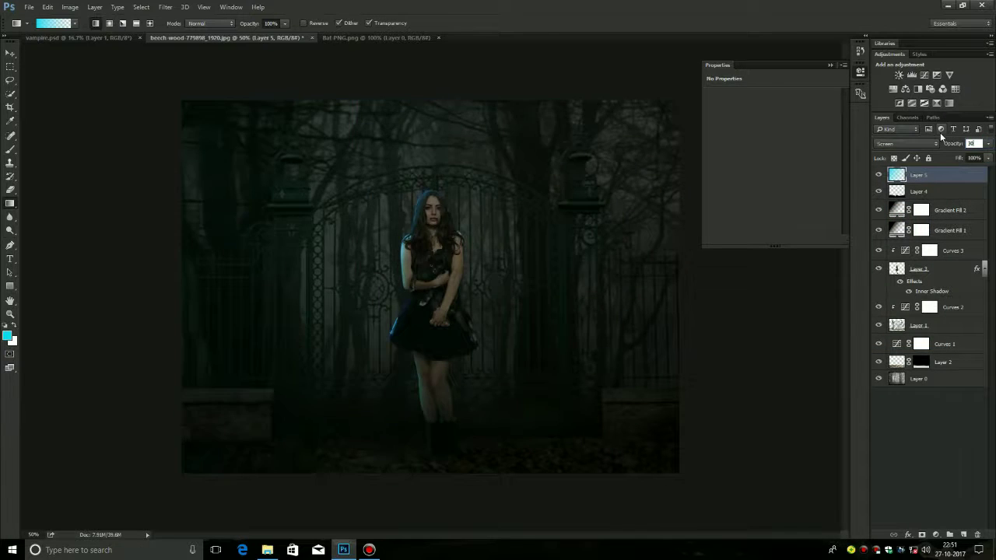
key(Return)
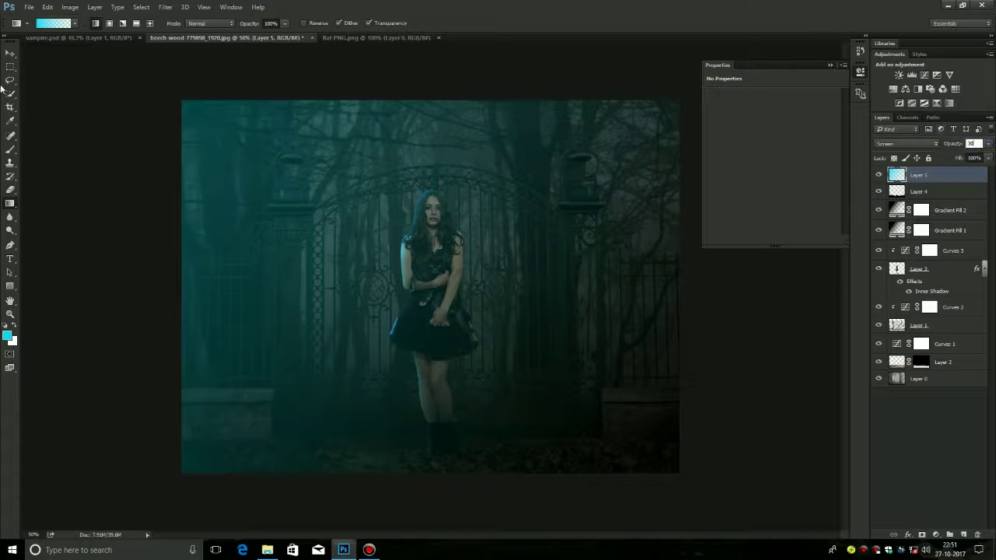
- Move Layer 5, in Normal mode, below Gradient Fill 1 at 20% opacity; select Layer 3's effects
click(10, 53)
click(66, 105)
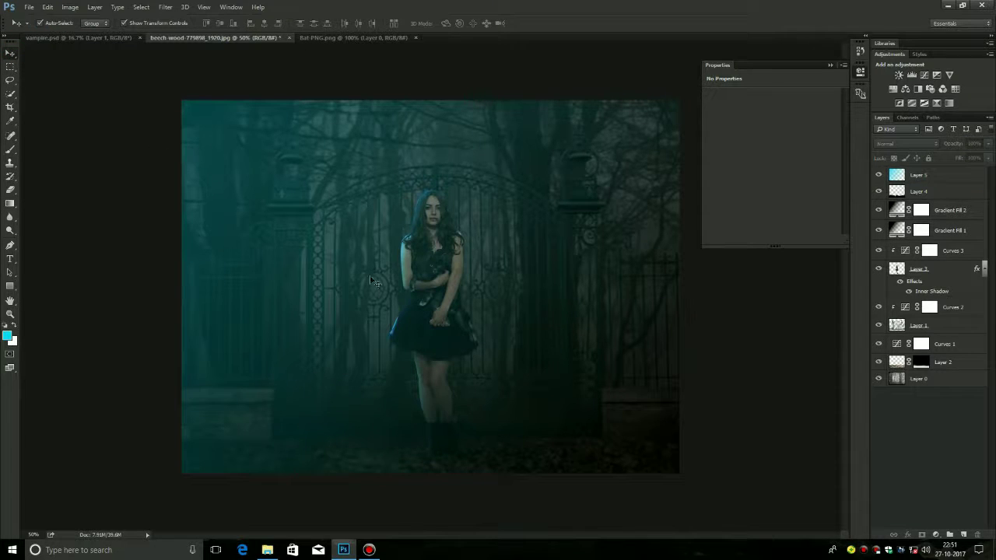
click(942, 177)
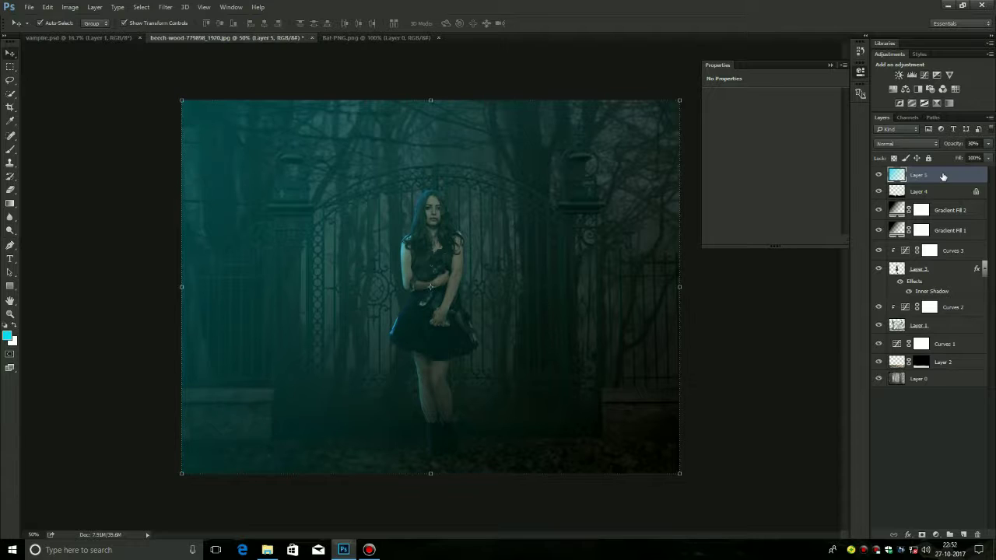
click(912, 143)
click(906, 144)
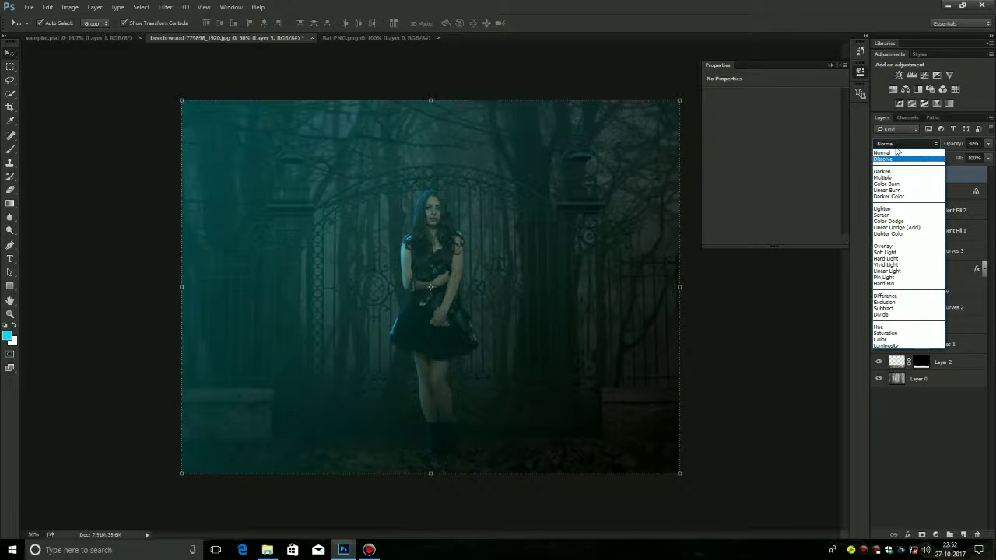
click(900, 152)
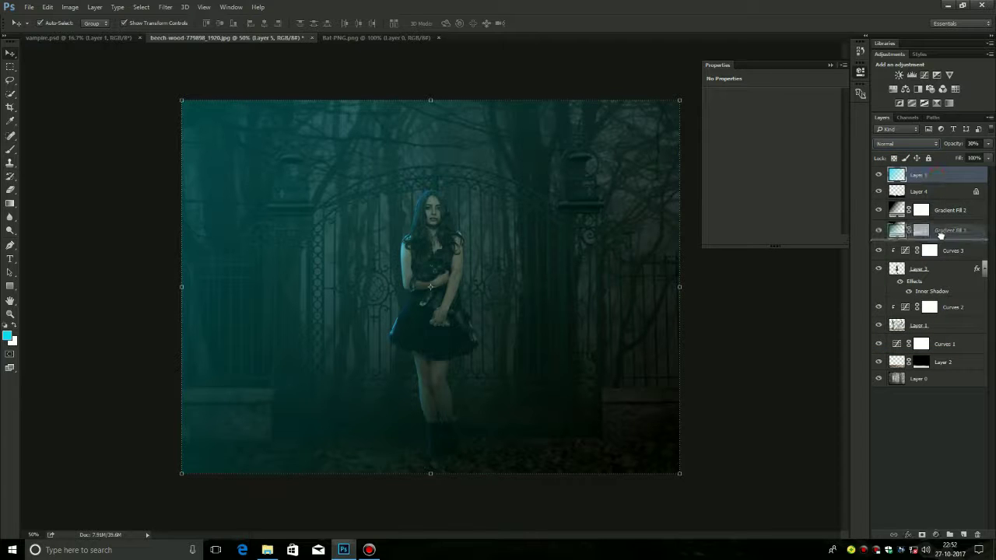
drag(937, 176, 934, 238)
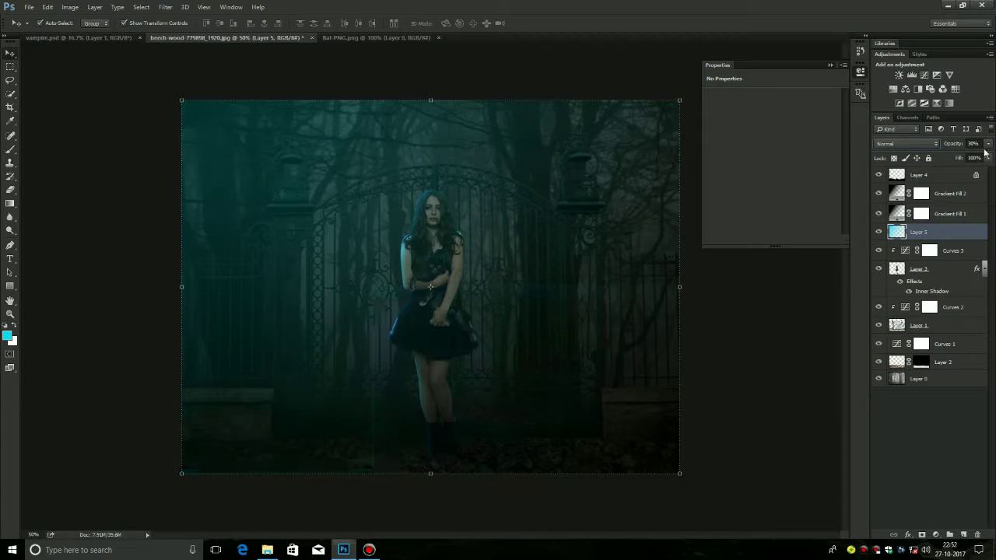
click(951, 141)
text(20)
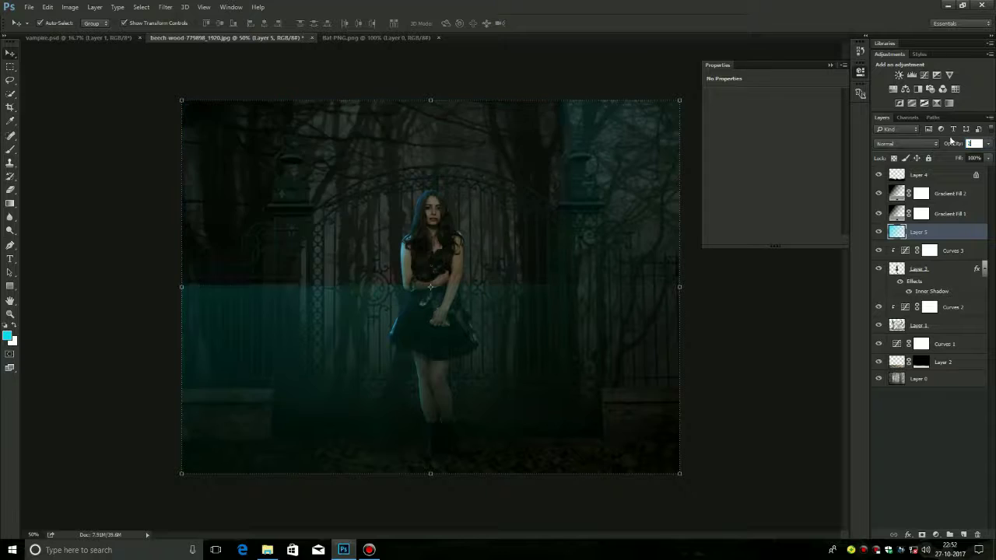
click(745, 326)
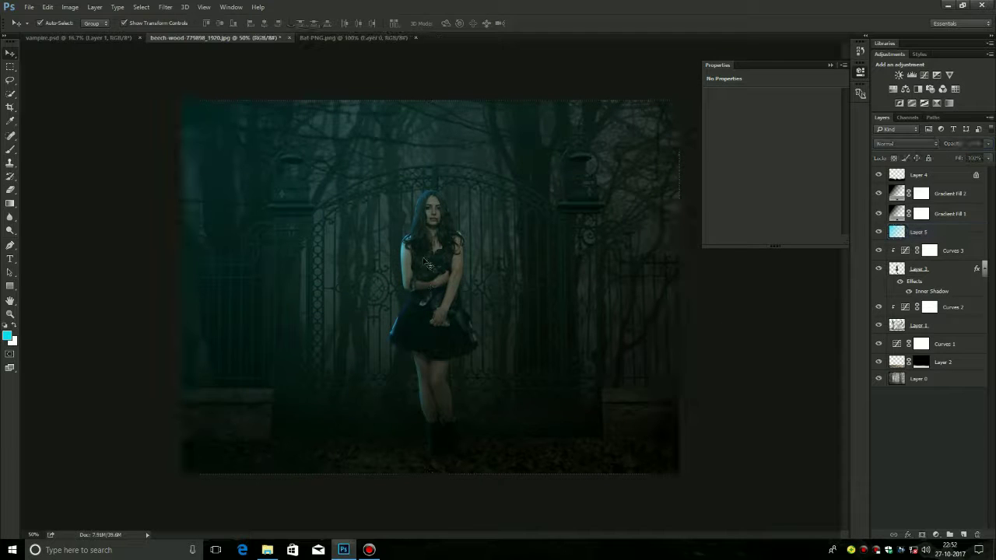
click(933, 268)
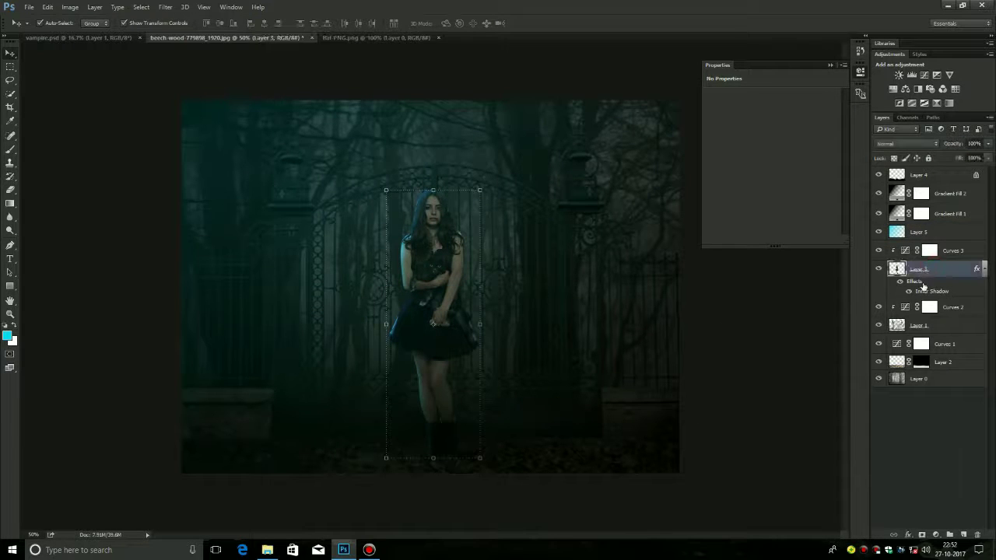
click(918, 283)
- Add a cyan (09eff2) Outer Glow at 10% opacity and size 0 to Layer 3, then deselect
double_click(918, 283)
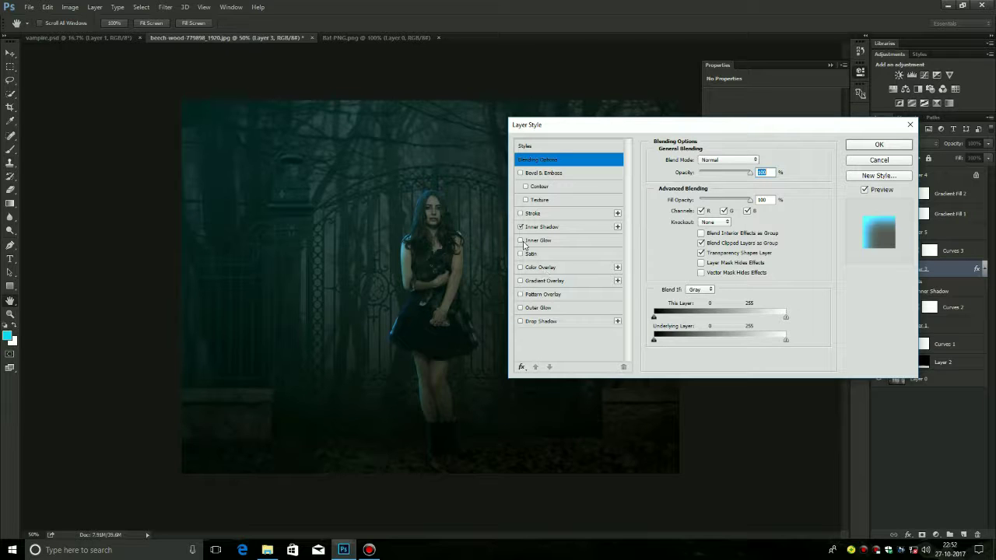
click(542, 310)
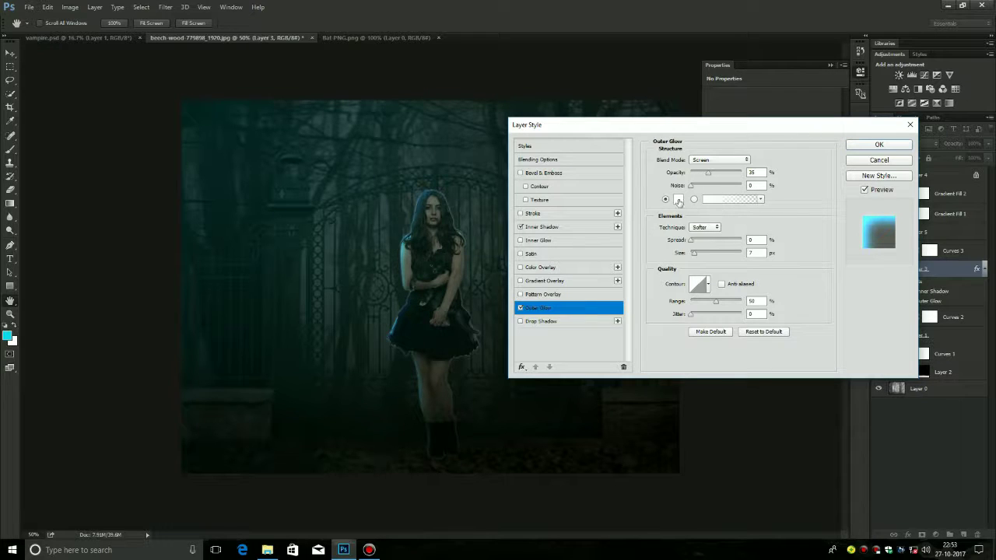
click(678, 201)
click(507, 208)
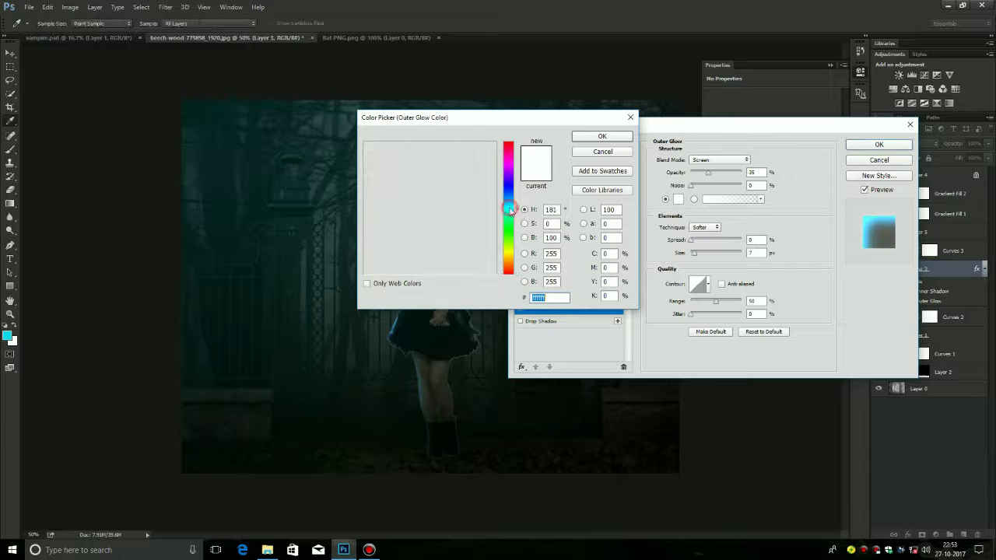
click(490, 149)
click(611, 142)
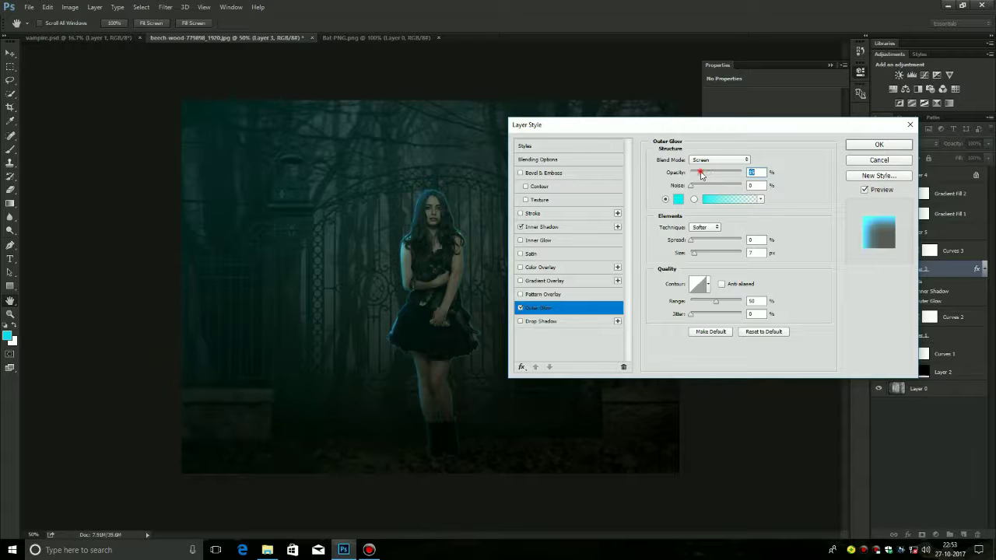
drag(698, 174, 696, 175)
drag(697, 255, 689, 252)
click(864, 147)
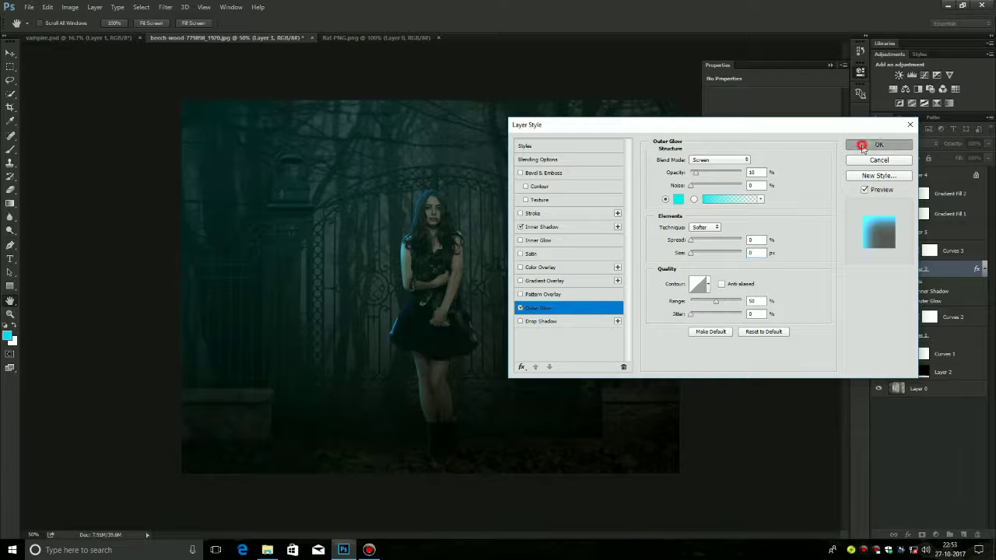
key(ctrl+d)
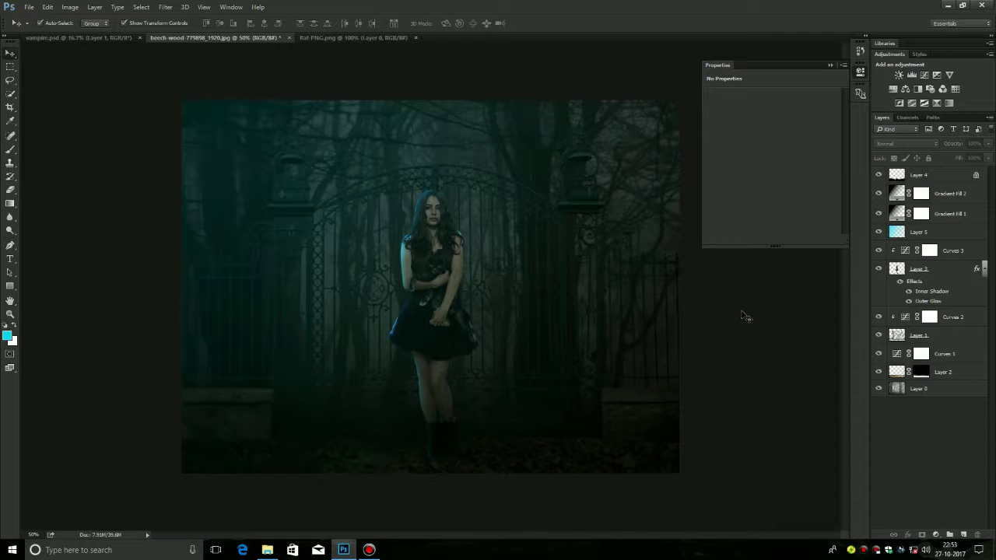
- Add a new layer above Layer 5 and draw a red (#f4100b) gradient from the bottom-right
click(922, 232)
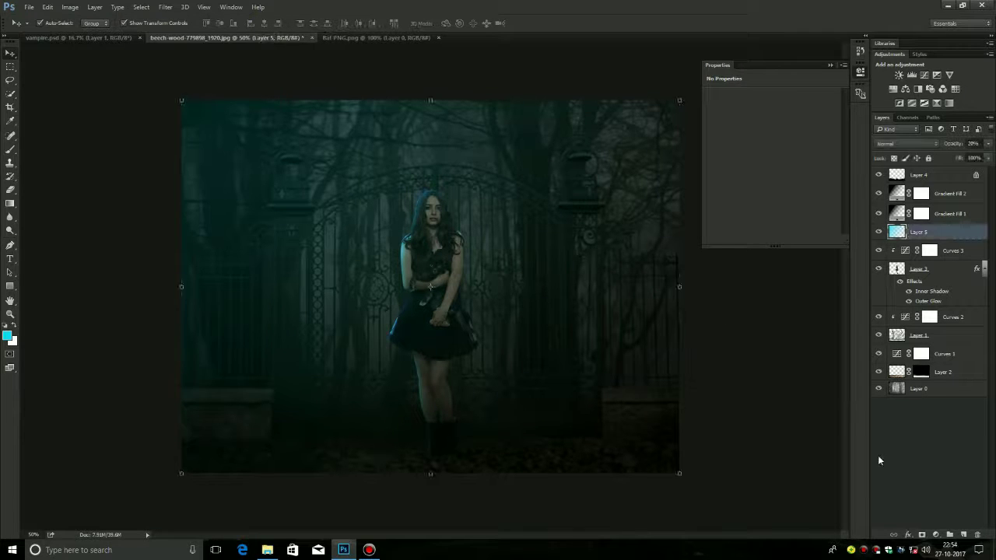
click(963, 535)
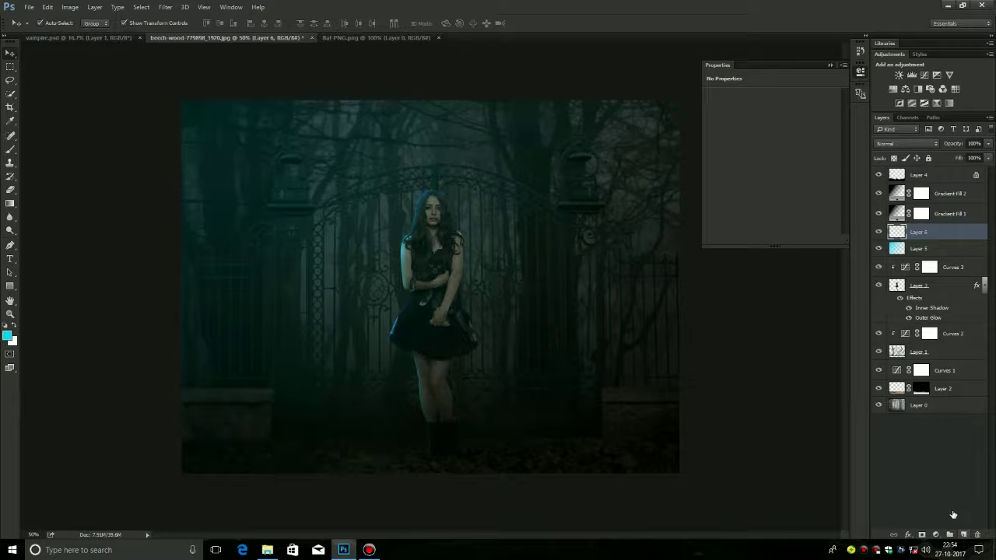
click(10, 203)
click(9, 336)
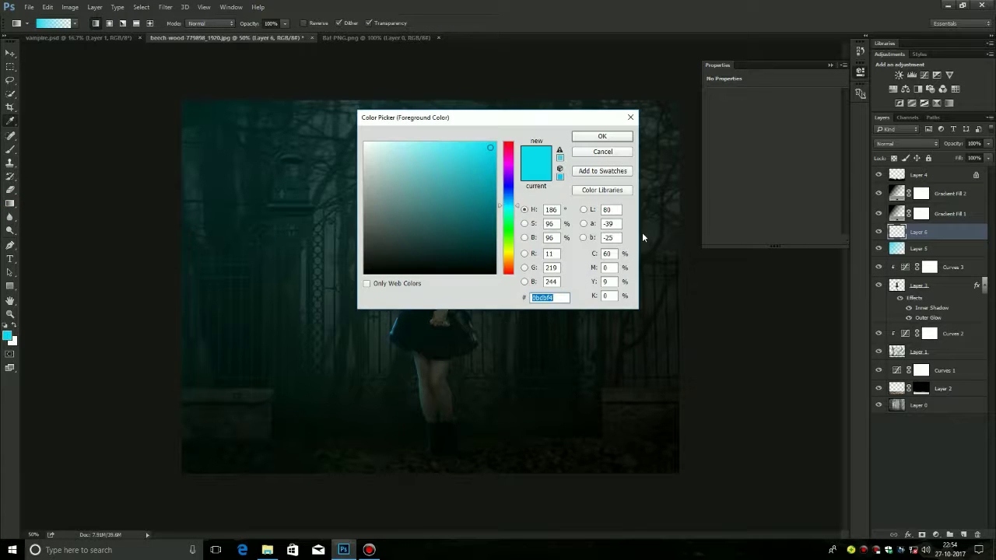
click(512, 271)
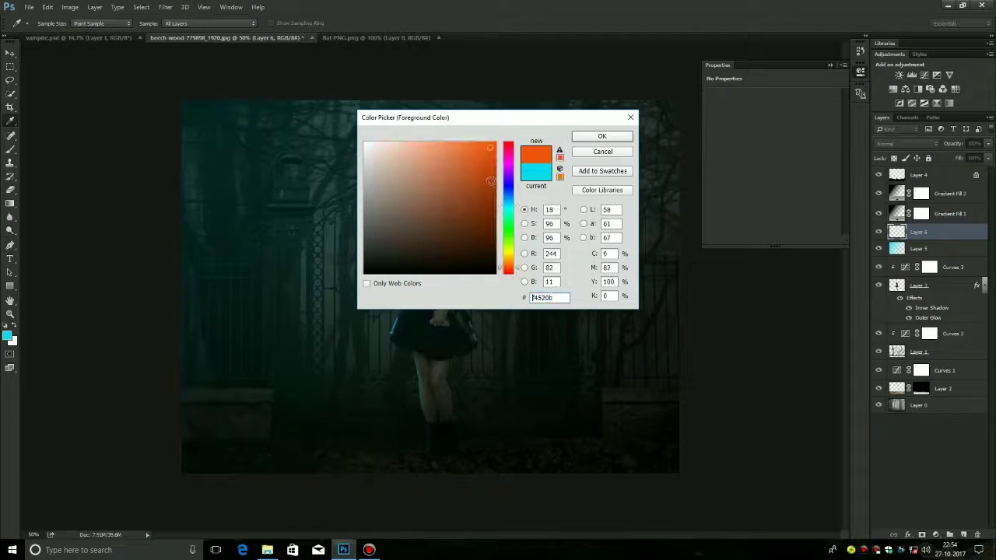
click(512, 274)
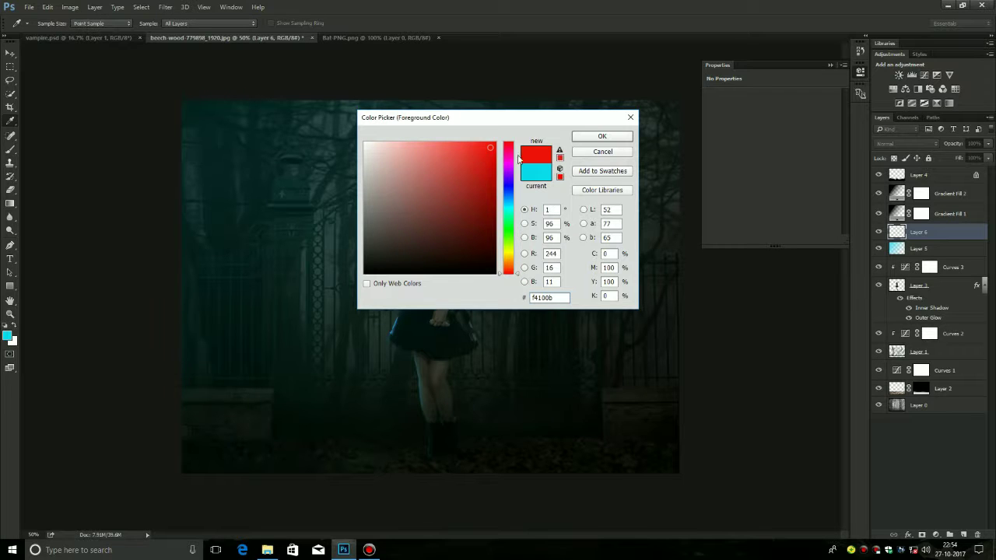
click(604, 138)
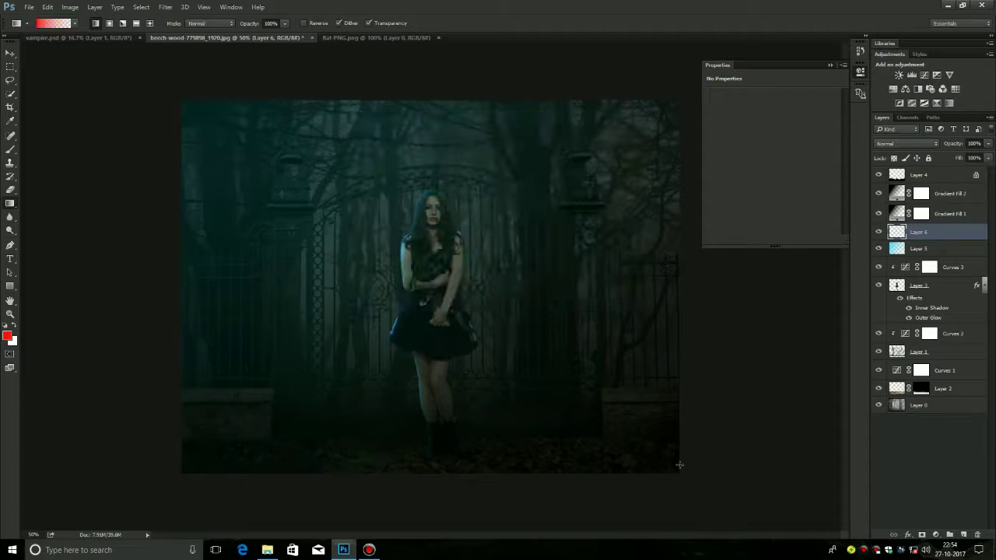
drag(679, 465, 513, 284)
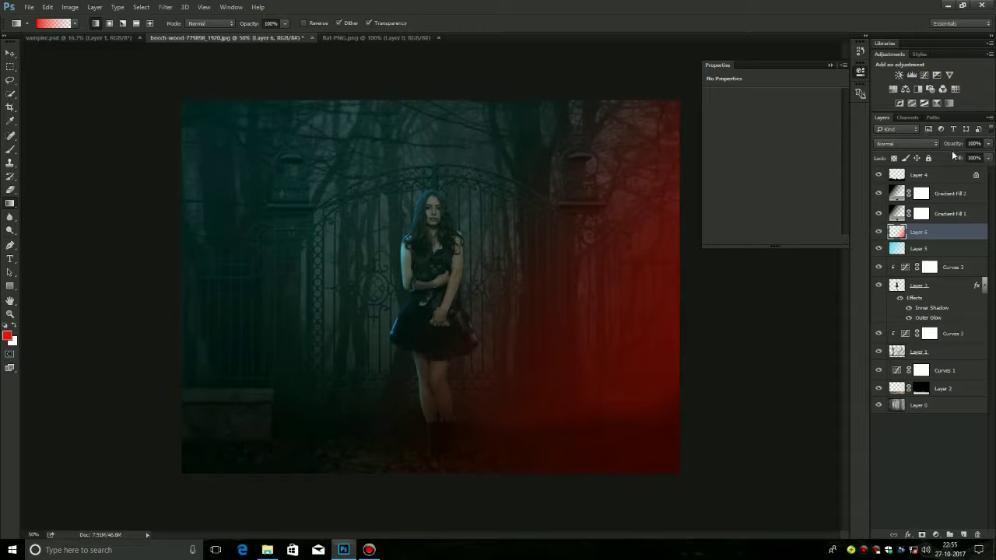
- Redraw the red gradient reaching further left and fade the layer to 30% opacity
click(974, 143)
text(3)
key(Return)
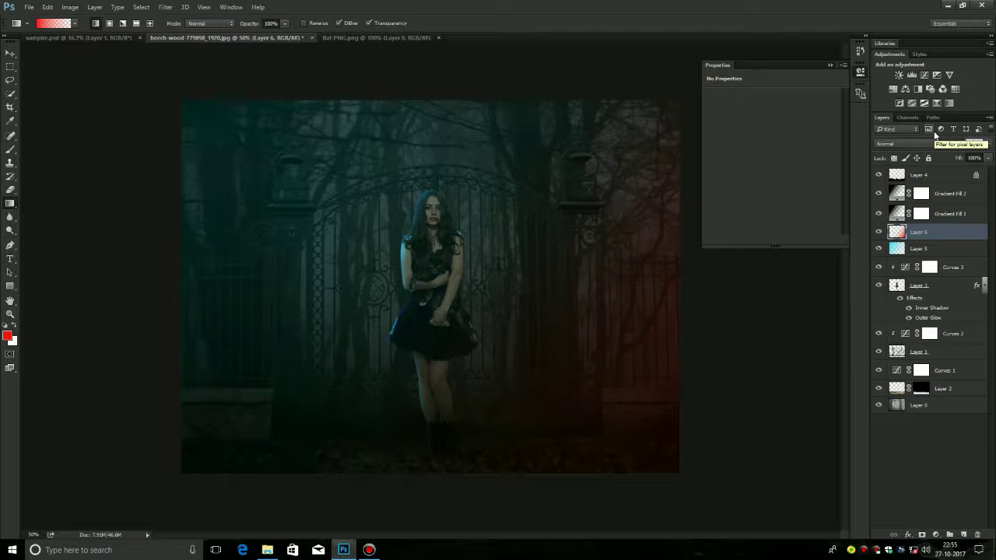
text(100)
key(Return)
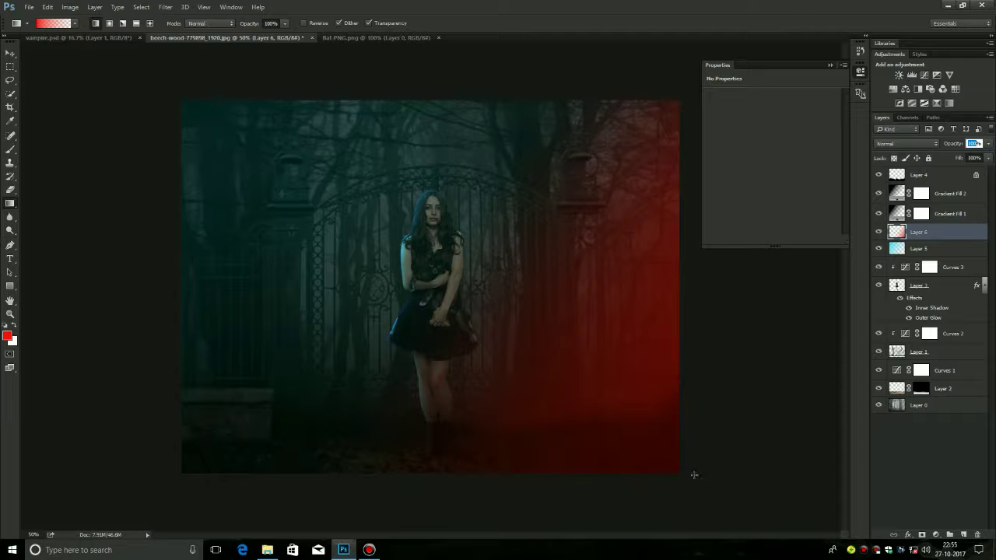
drag(679, 472, 362, 283)
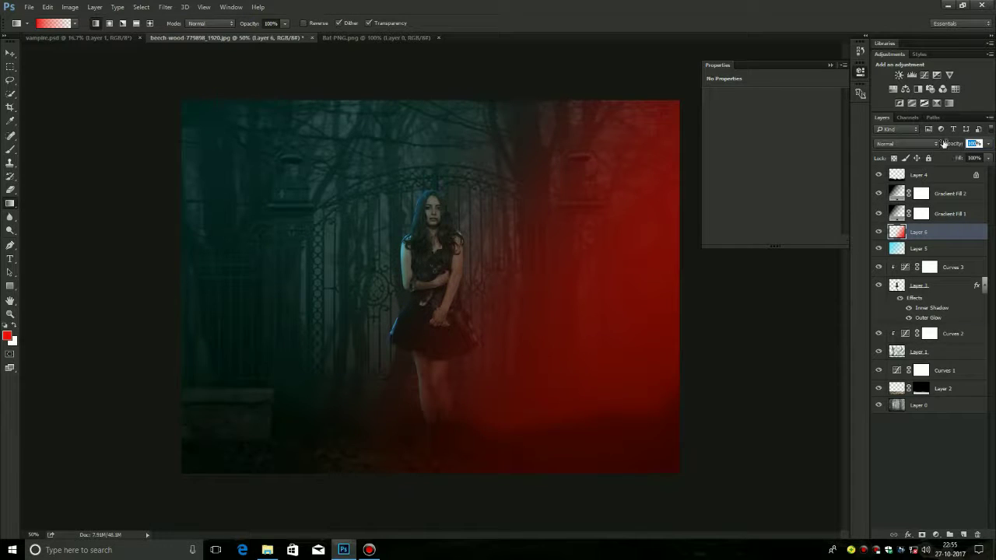
drag(943, 143, 889, 143)
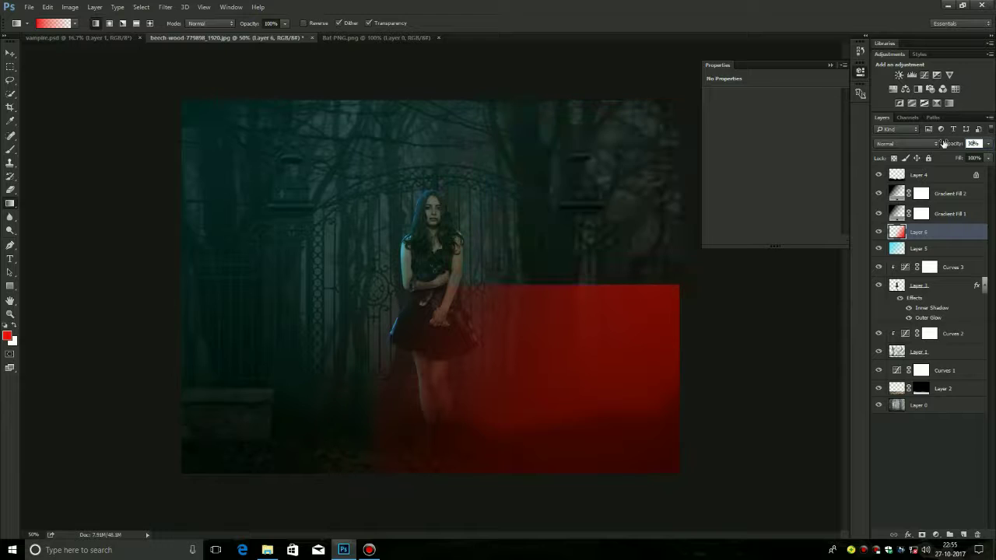
click(10, 53)
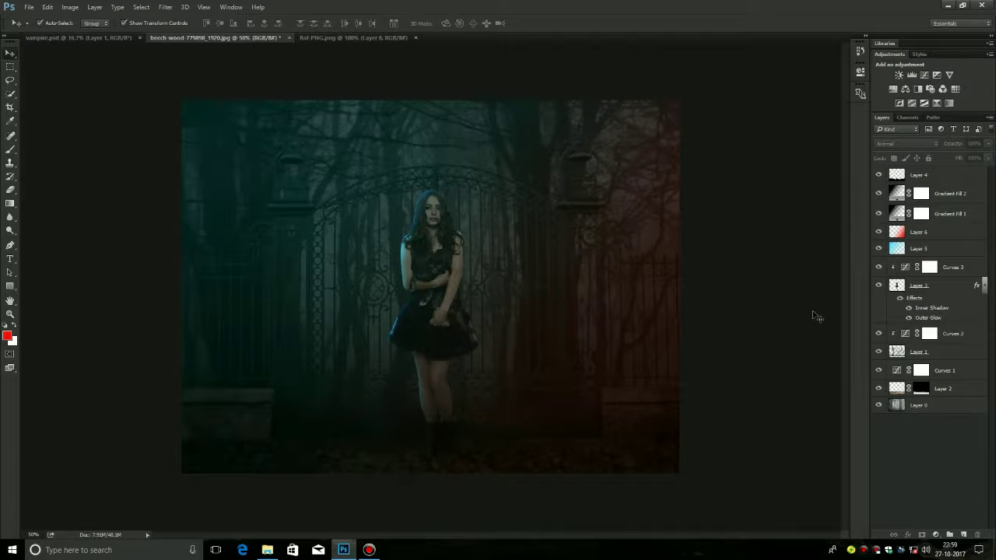
- Add a Hue/Saturation adjustment on Layer 3 with Saturation at -21
click(938, 288)
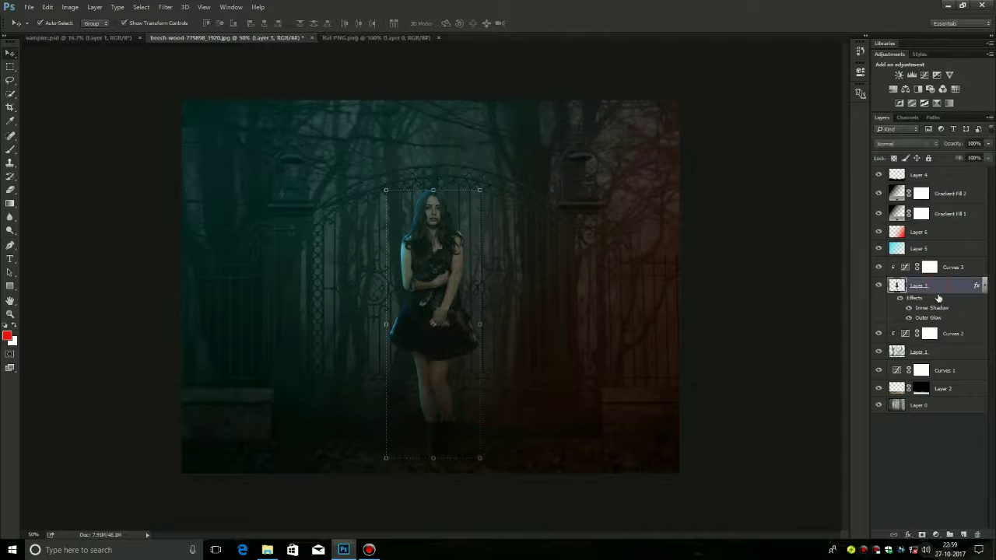
click(934, 535)
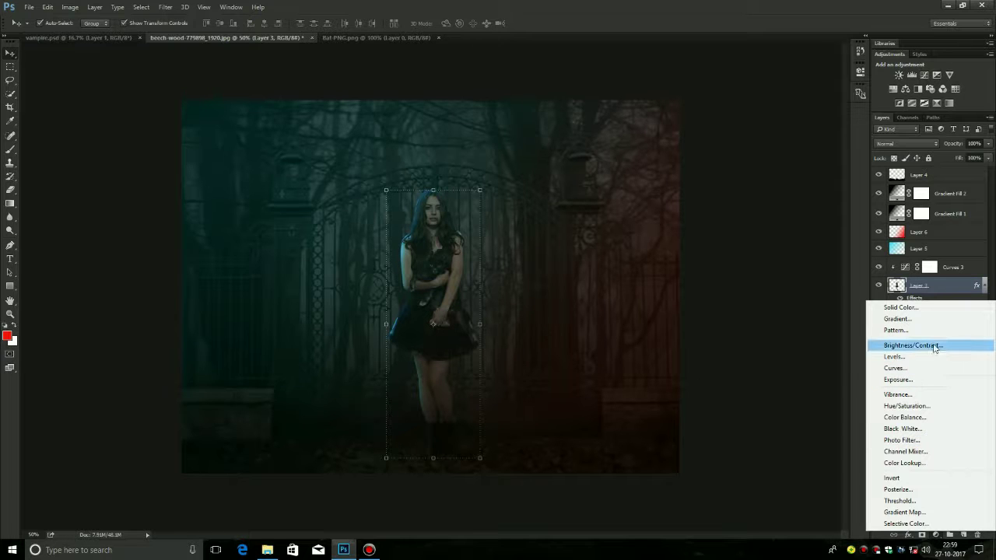
click(937, 404)
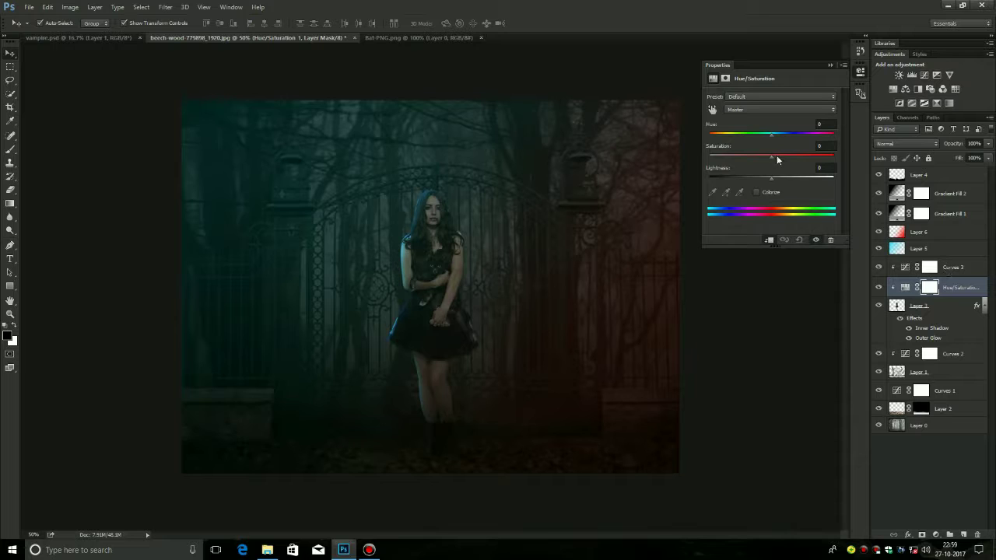
drag(769, 156, 759, 158)
drag(752, 160, 754, 161)
click(754, 322)
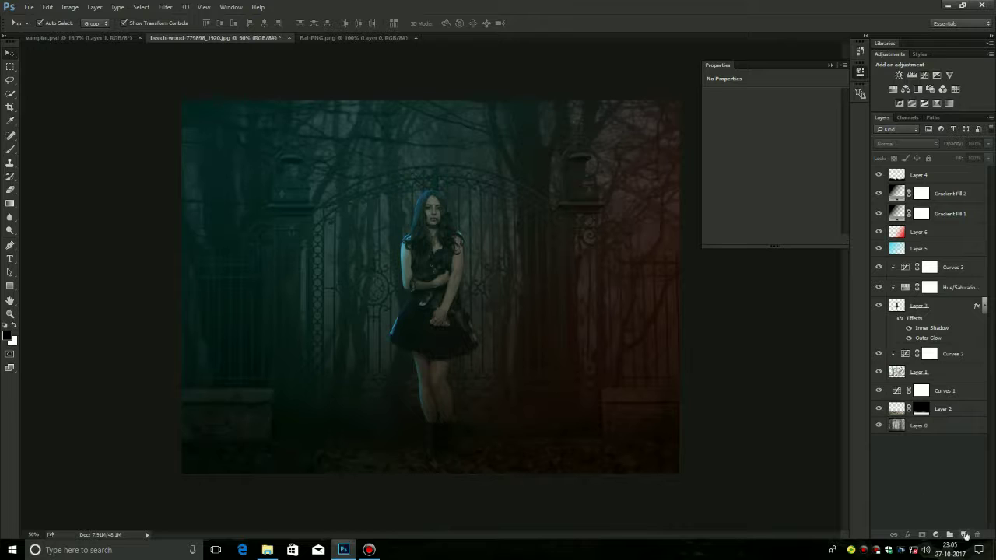
click(965, 535)
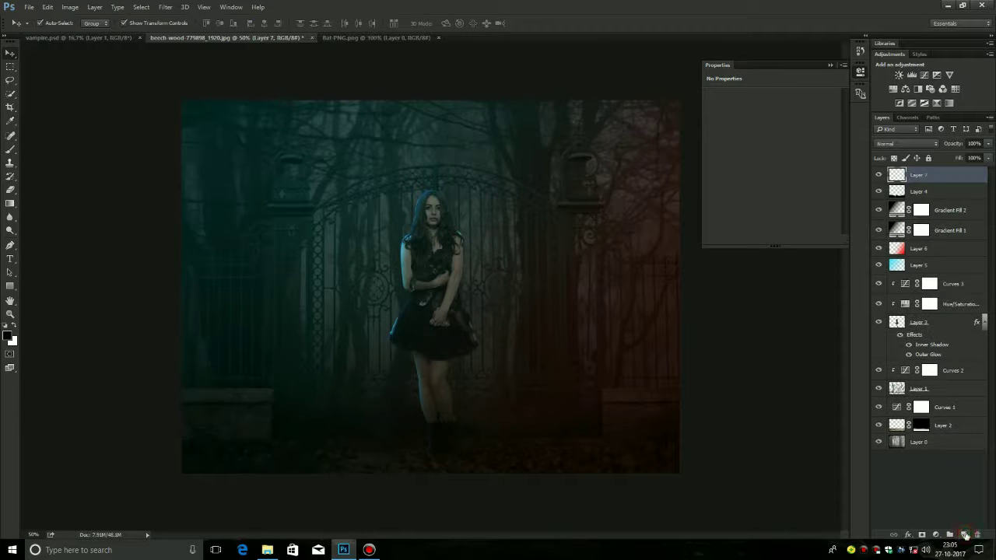
- Render Clouds on the new Layer 7 and set it to Multiply at 30% opacity
click(165, 7)
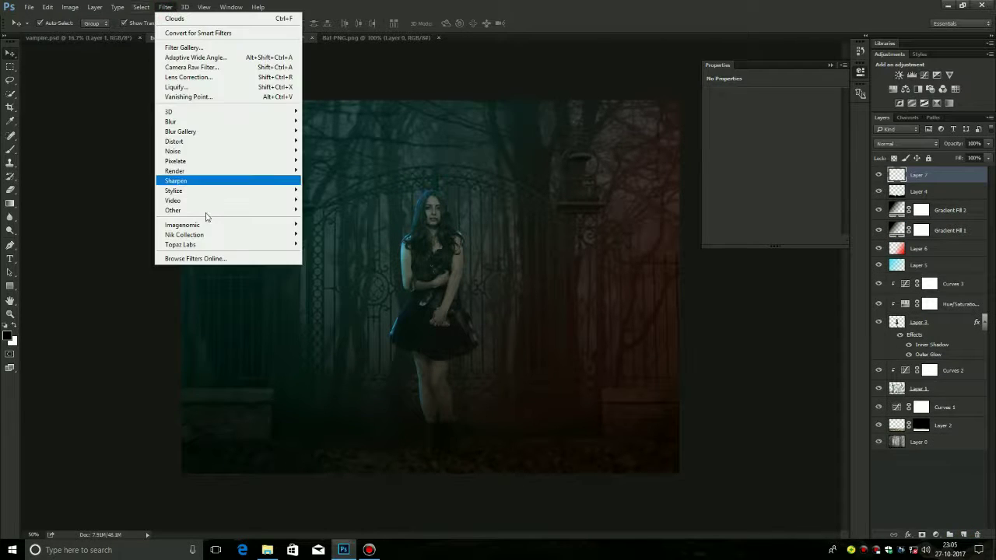
mouse_move(226, 171)
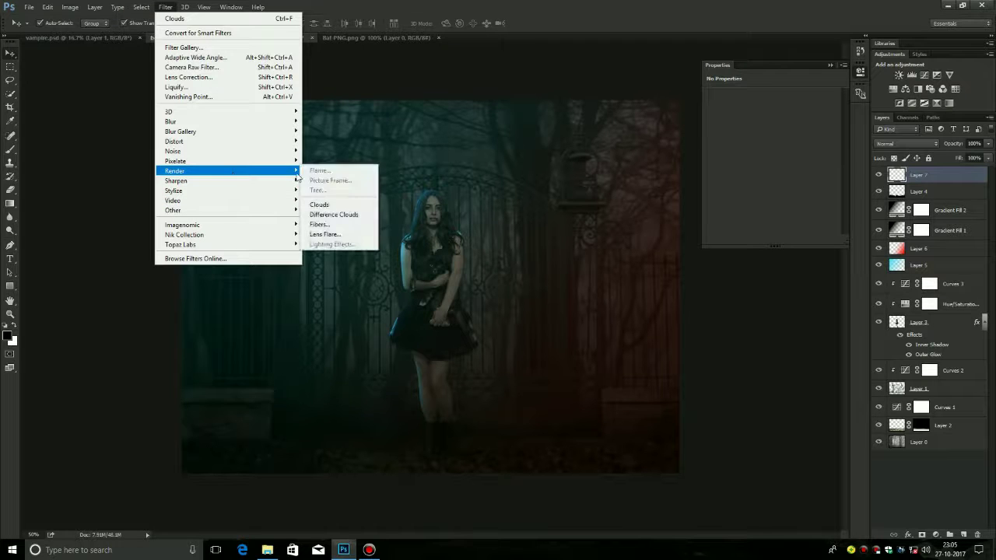
click(342, 205)
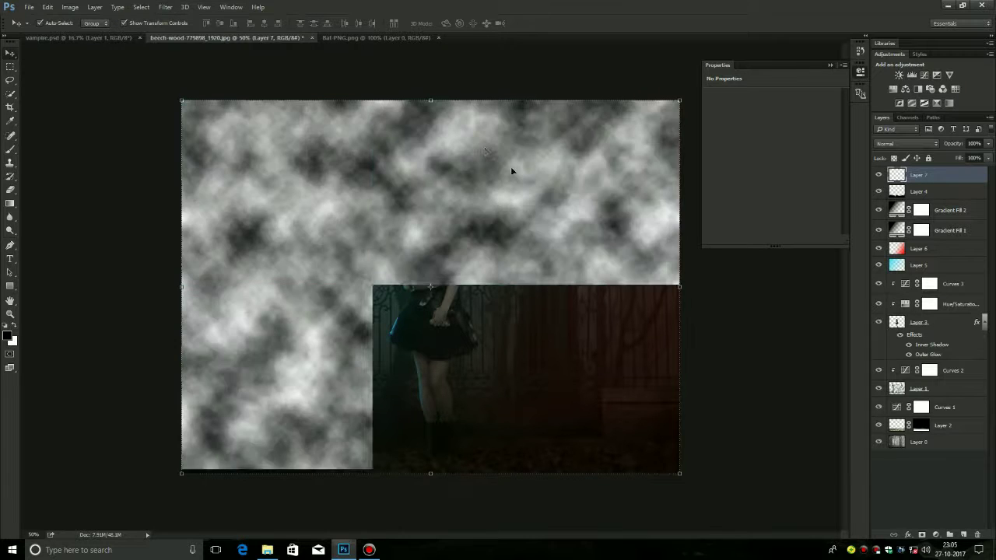
click(895, 144)
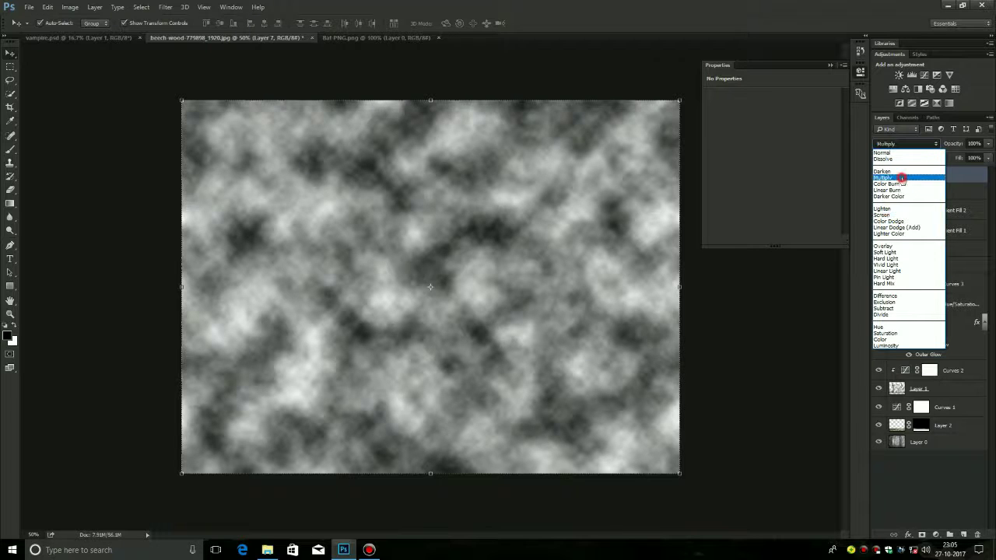
click(902, 179)
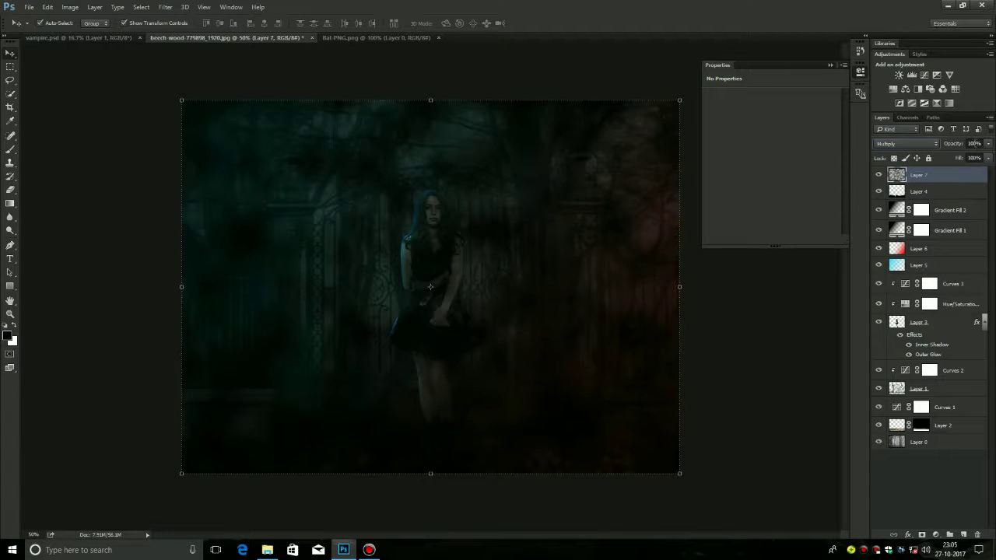
click(975, 144)
text(3)
text(0)
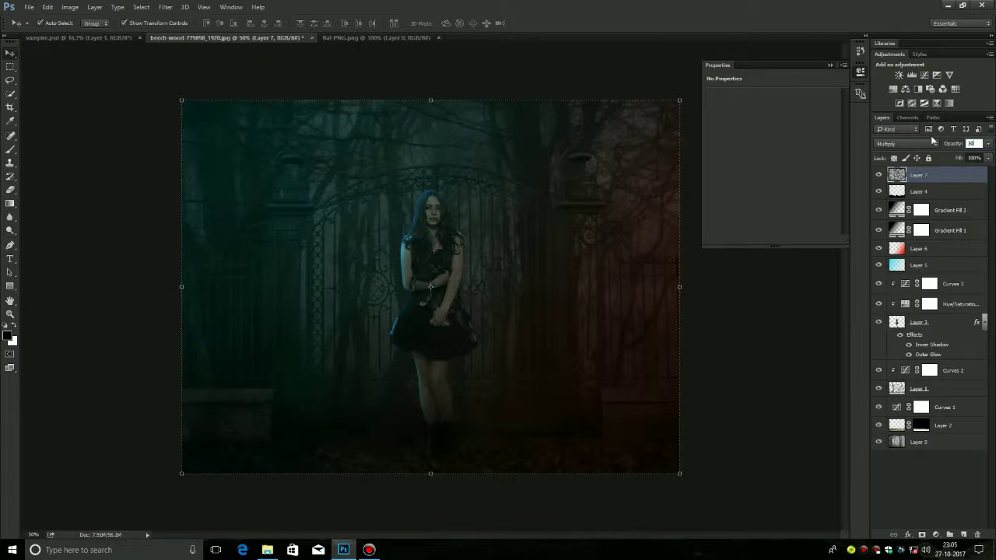
click(80, 137)
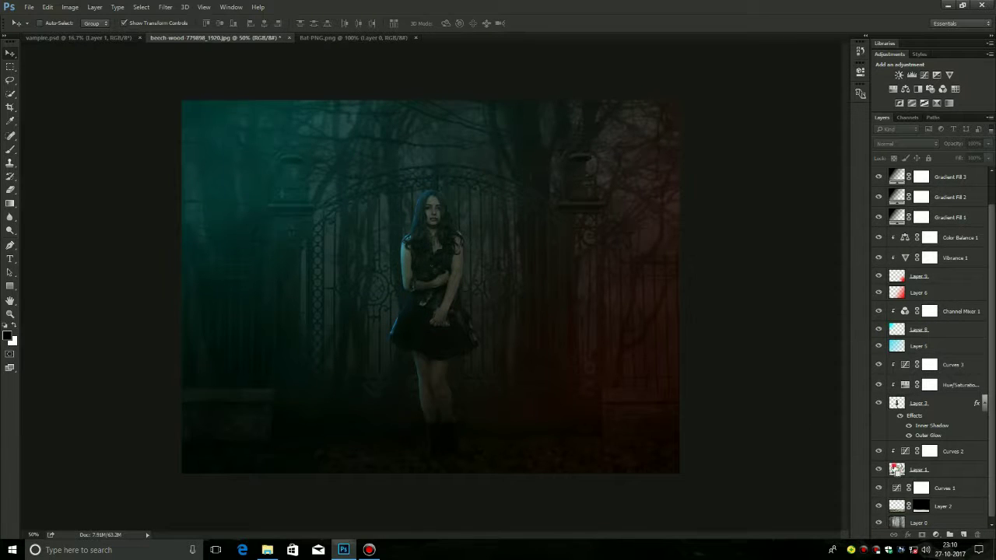
- Add a new Layer 10 clipped to the gate layer, Layer 1, and clear the selection
ctrl+click(895, 467)
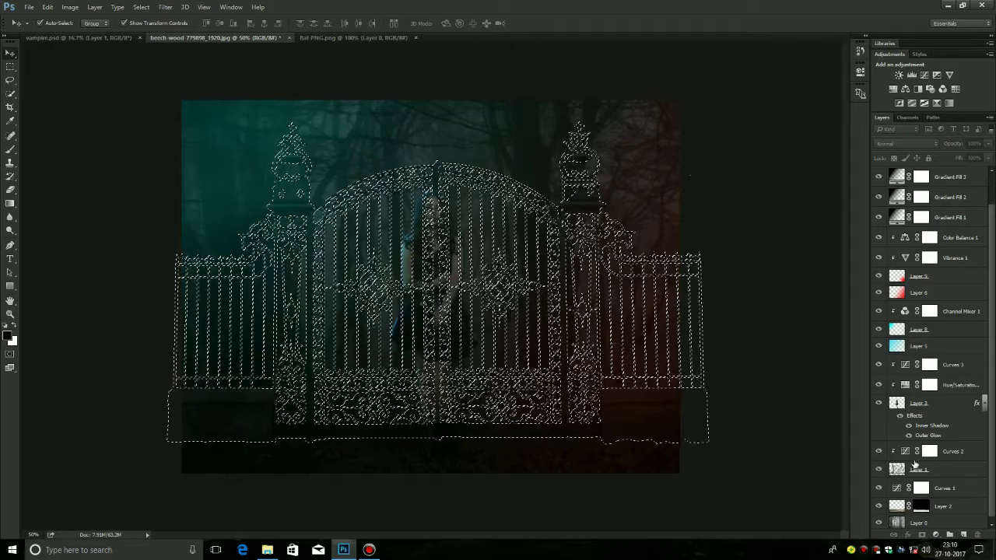
click(936, 471)
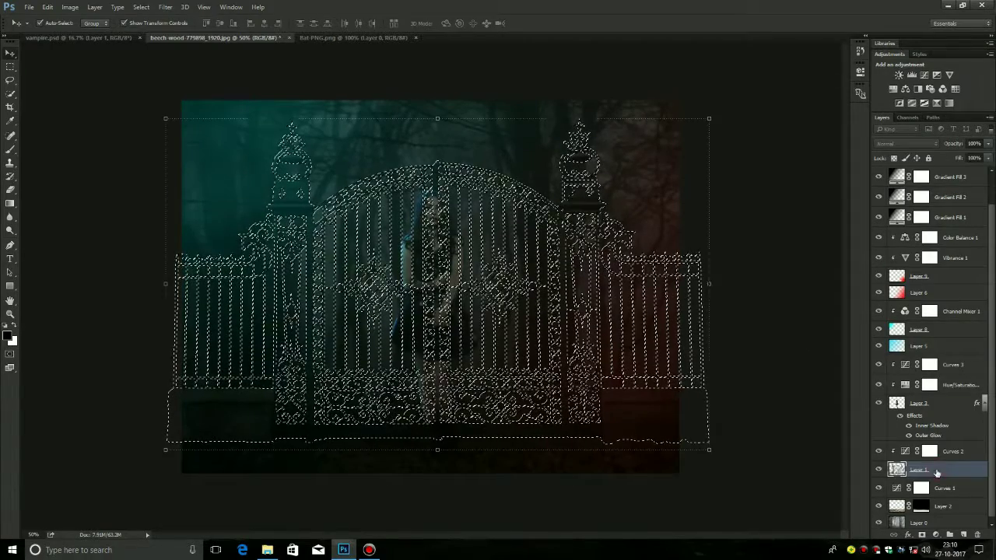
click(774, 450)
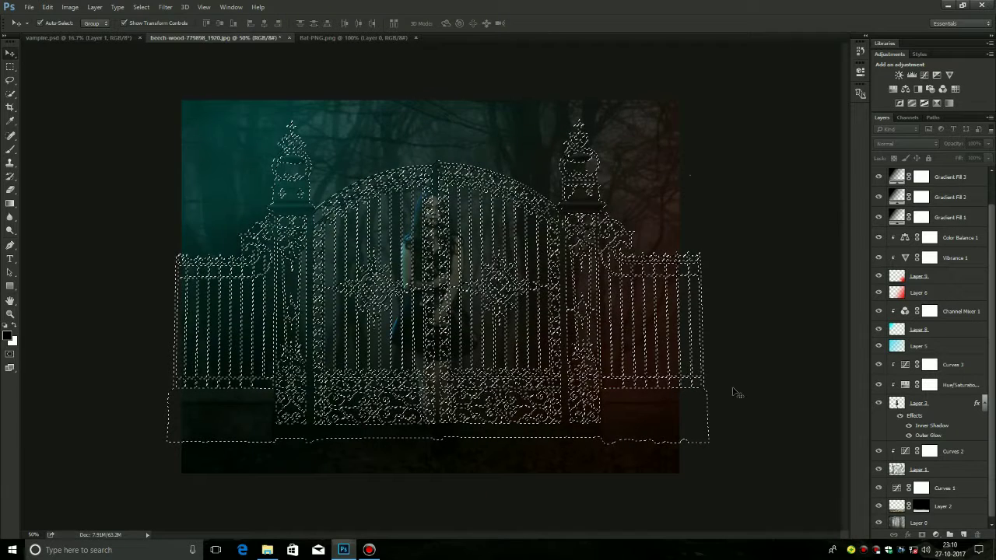
click(941, 472)
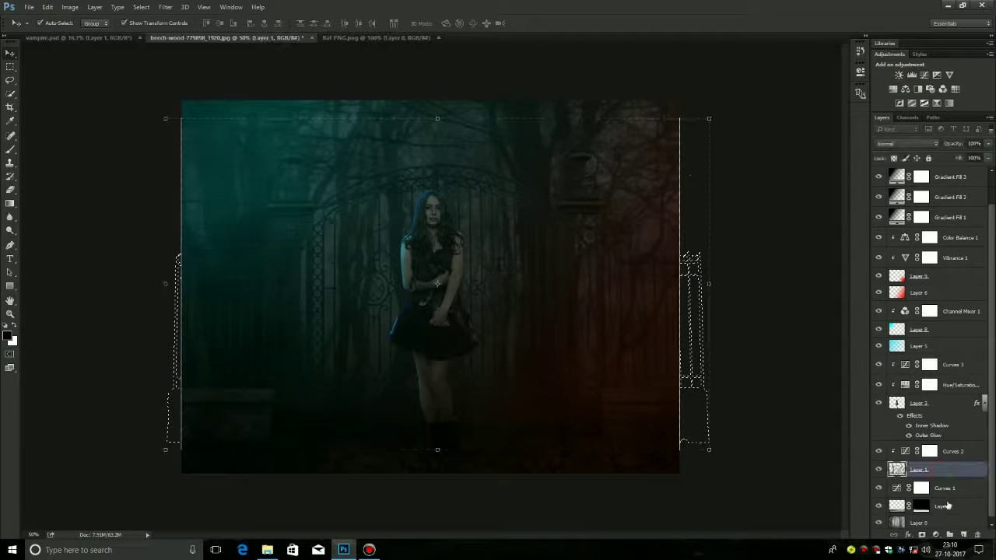
click(963, 534)
key(ctrl+alt+g)
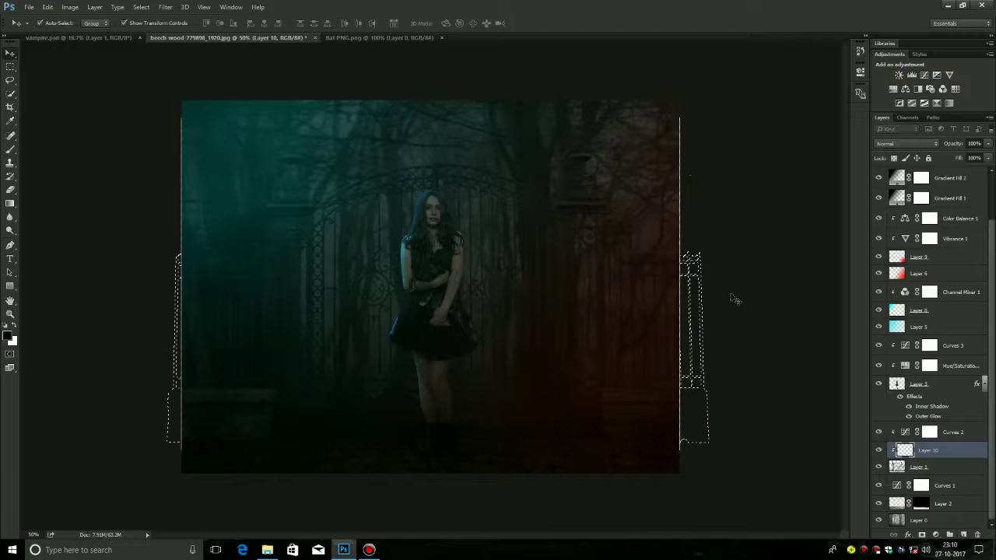
key(ctrl+d)
key(ctrl+minus)
key(ctrl+plus)
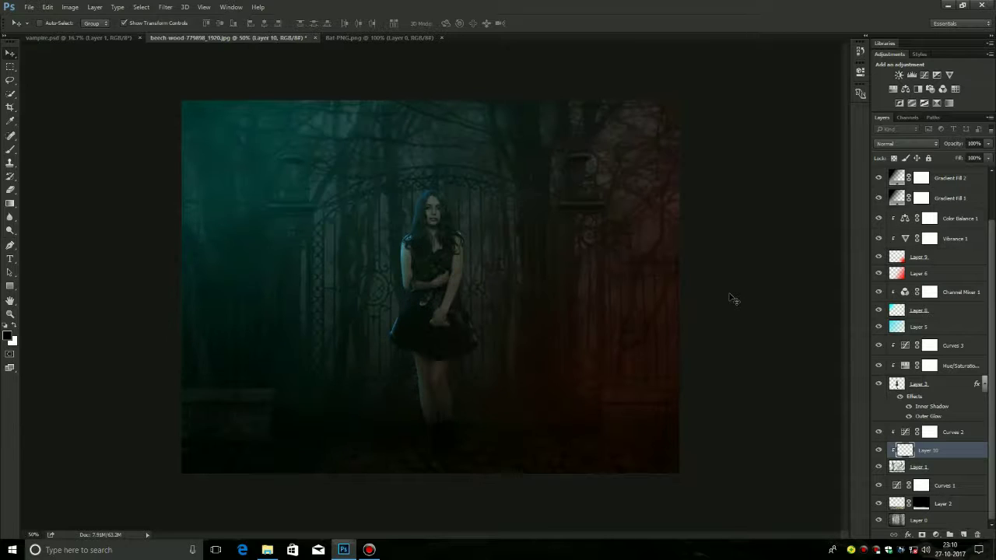
- Paint soft black at 34% then 19% opacity over the upper-right lantern, trees and red edge
click(10, 148)
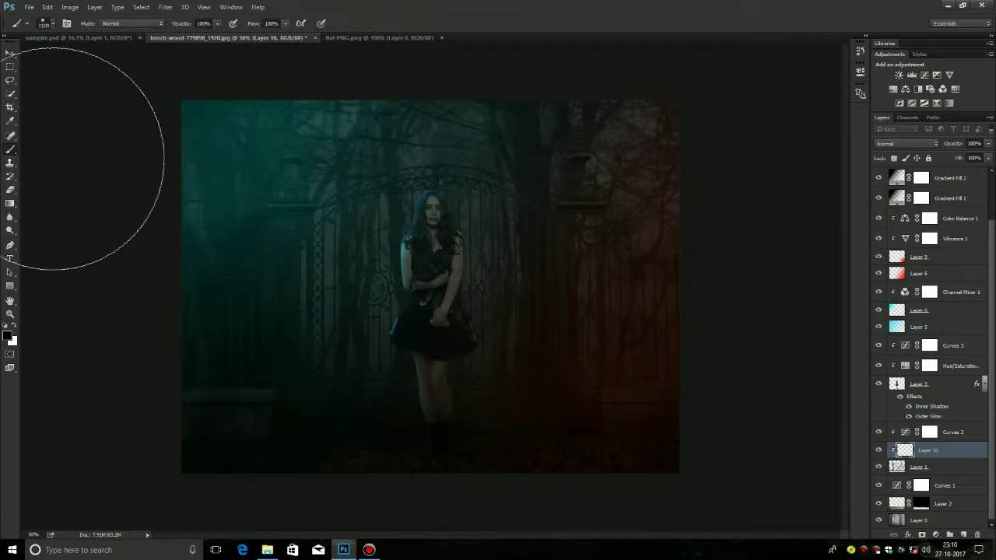
key(bracketleft)
key(bracketleft)
key(bracketleft)
key(bracketleft)
key(bracketleft)
key(bracketleft)
key(bracketleft)
key(bracketleft)
key(bracketleft)
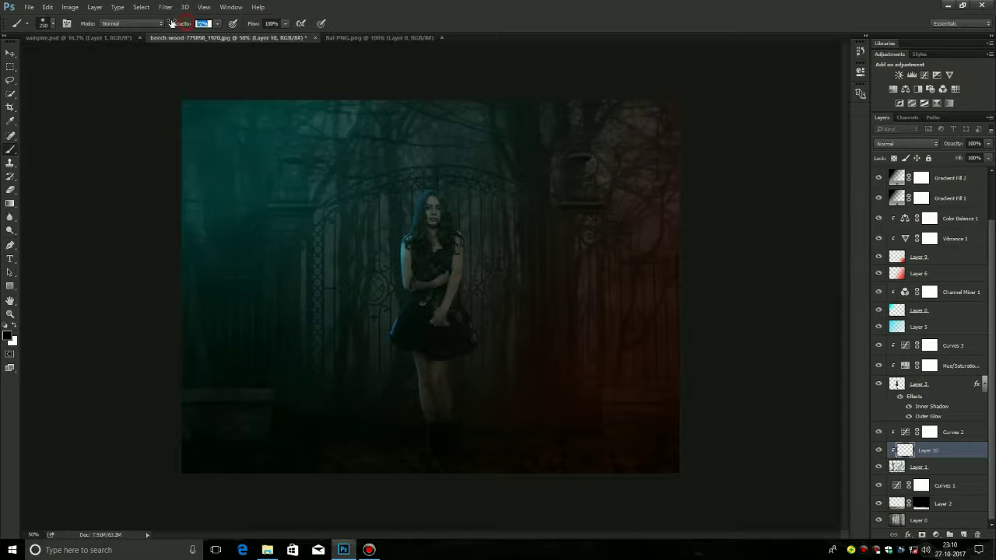
drag(180, 24, 168, 23)
drag(584, 157, 610, 171)
drag(633, 215, 679, 250)
mouse_move(396, 162)
mouse_down()
mouse_move(543, 174)
mouse_move(672, 128)
mouse_up()
drag(186, 24, 174, 24)
mouse_move(623, 431)
mouse_down()
mouse_move(567, 446)
mouse_move(491, 438)
mouse_move(691, 397)
mouse_move(702, 275)
mouse_move(573, 143)
mouse_move(660, 256)
mouse_move(636, 276)
mouse_move(718, 315)
mouse_move(325, 376)
mouse_move(156, 420)
mouse_move(240, 444)
mouse_up()
mouse_move(583, 149)
mouse_down()
mouse_move(627, 162)
mouse_move(610, 213)
mouse_up()
key(ctrl+z)
click(942, 385)
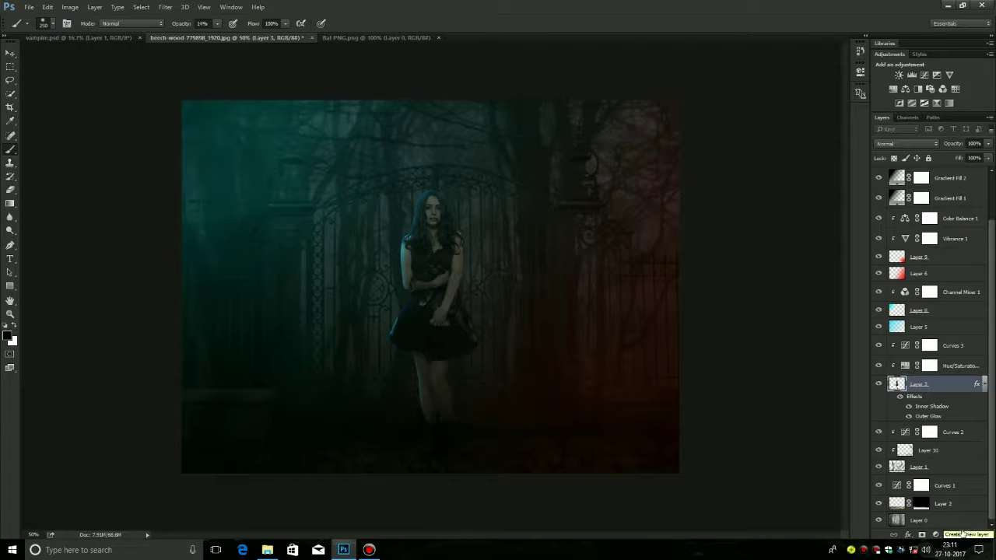
- Add a new layer above Layer 3 and fill it with 50% Gray
click(962, 533)
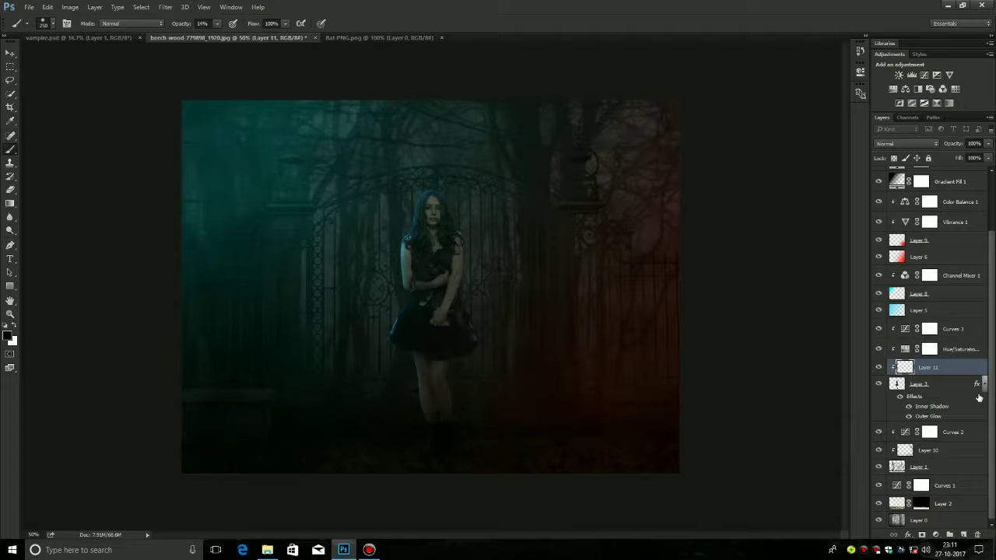
key(shift+BackSpace)
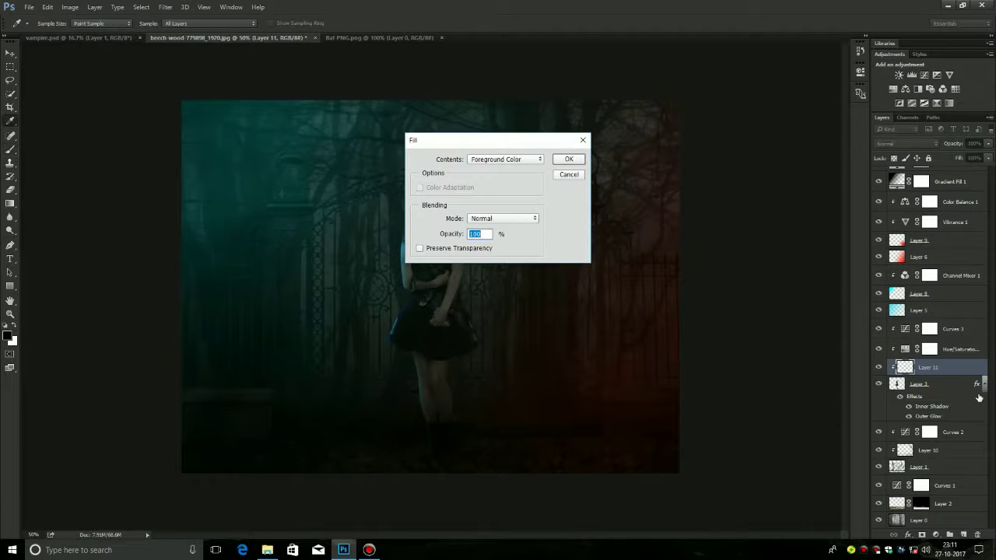
click(495, 221)
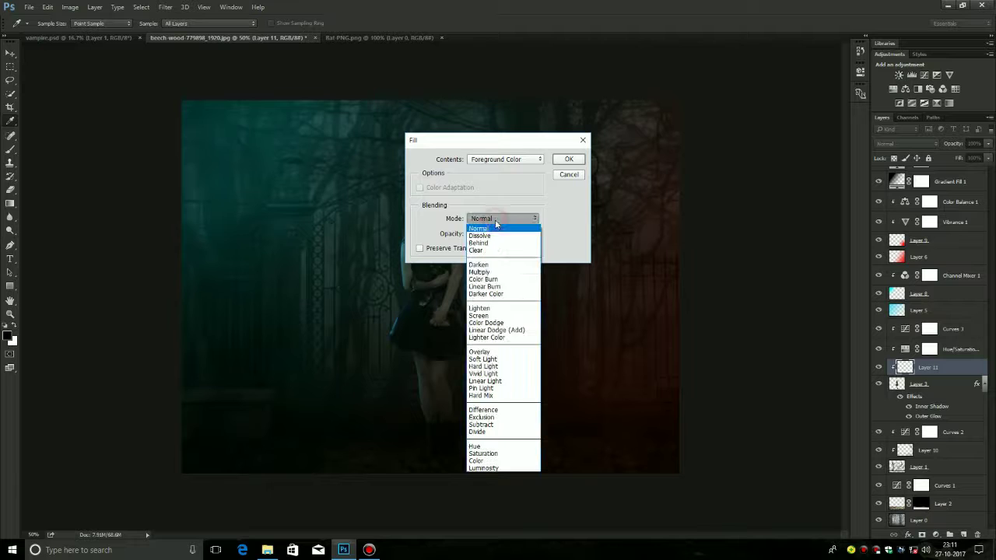
click(505, 160)
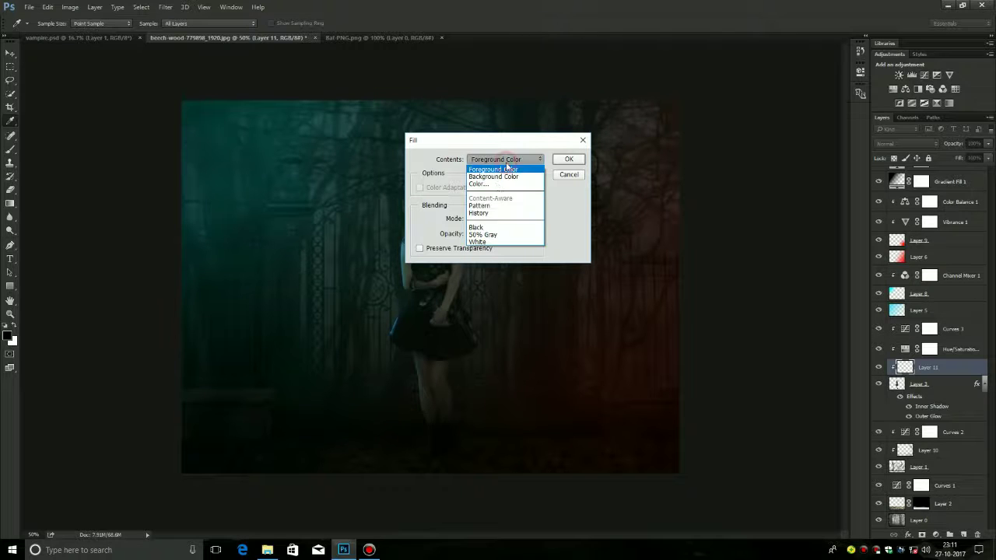
click(499, 234)
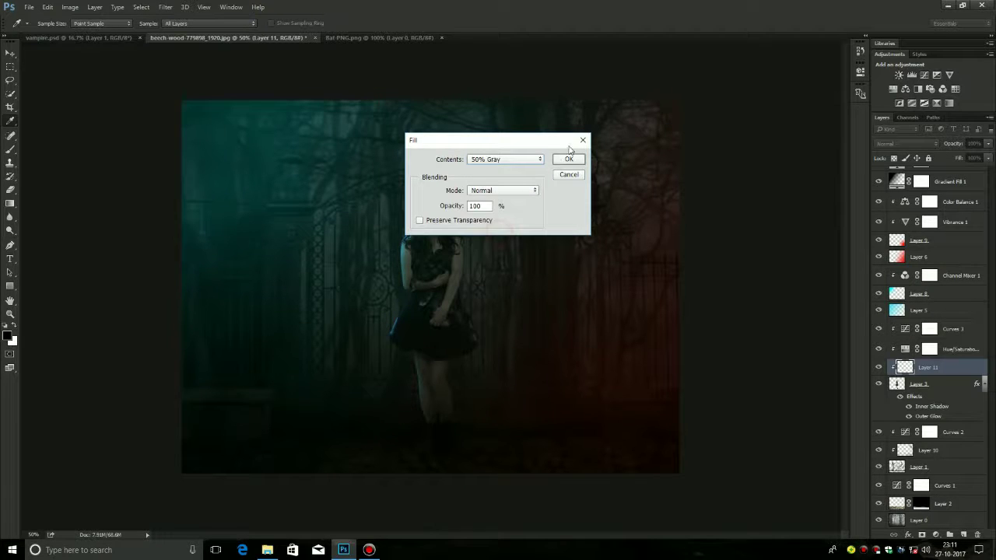
click(569, 158)
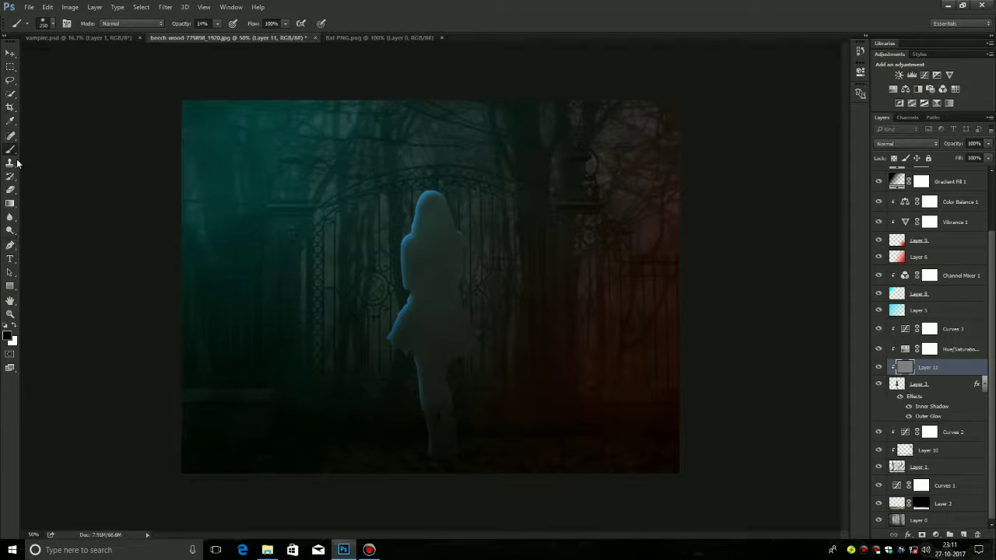
- Set the gray layer to Overlay and dodge the girl's dress, face, hair and shoulder
click(10, 231)
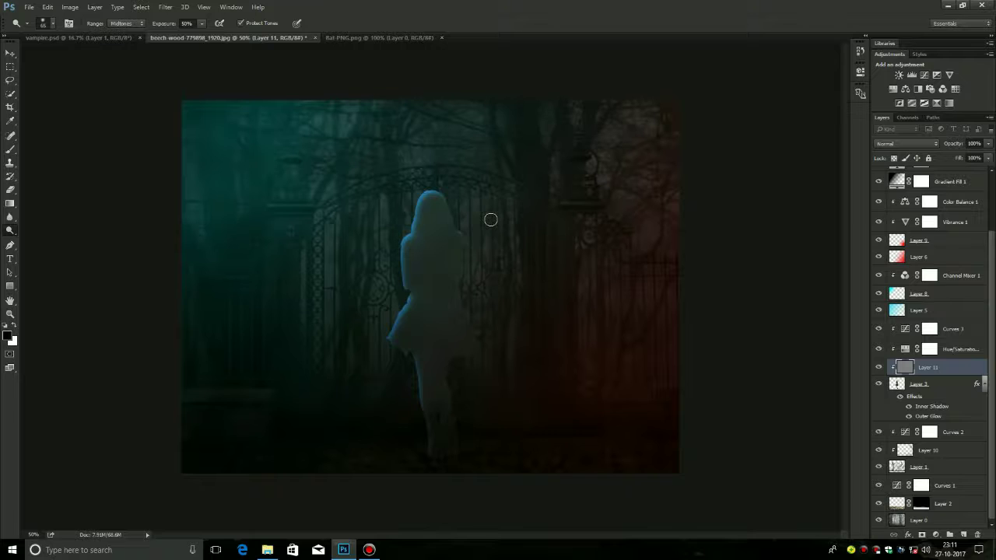
drag(471, 313, 481, 340)
click(905, 145)
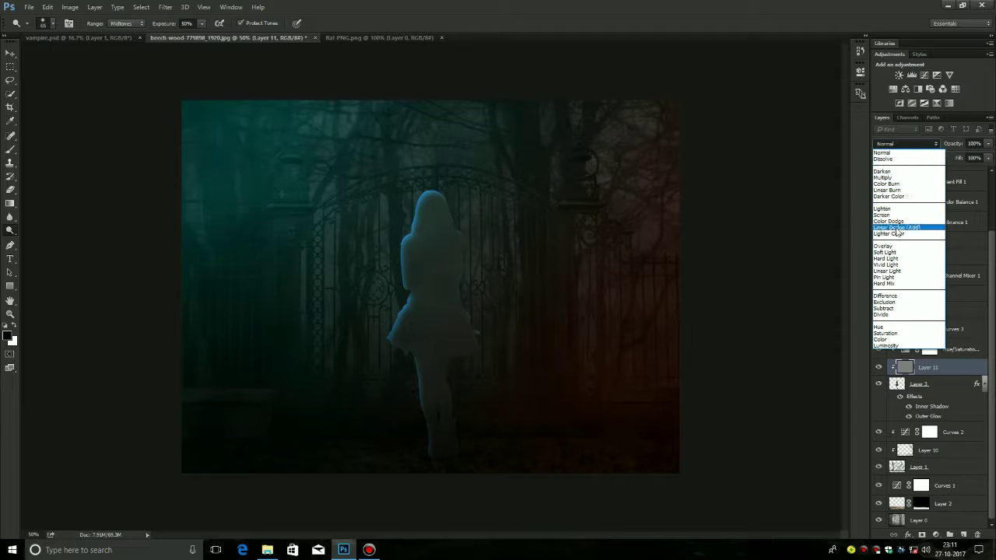
key(Escape)
click(906, 145)
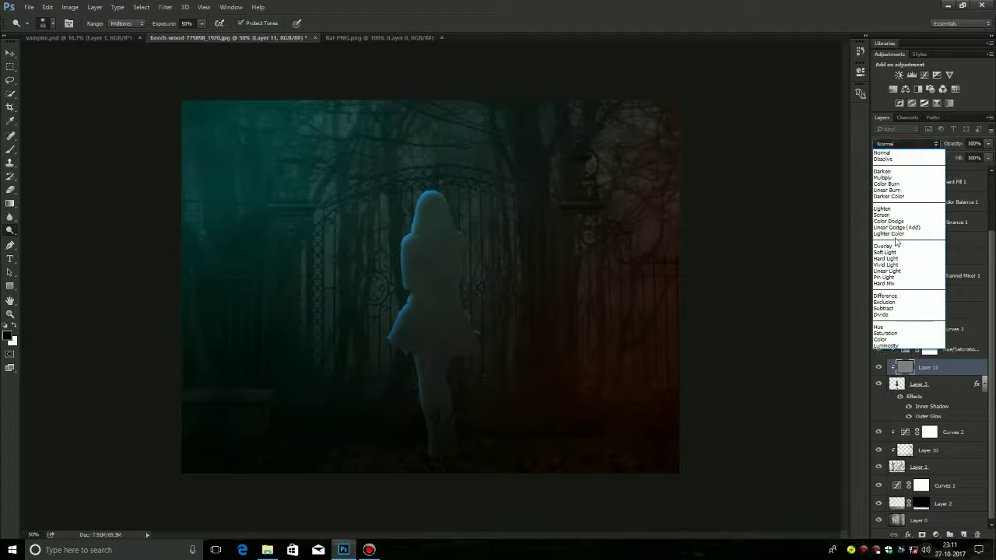
click(898, 244)
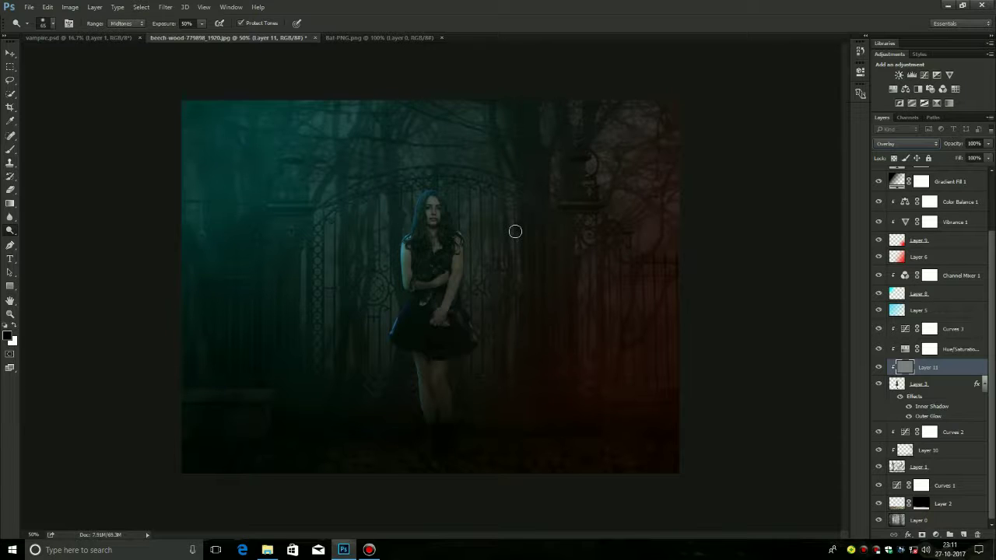
drag(440, 199, 468, 265)
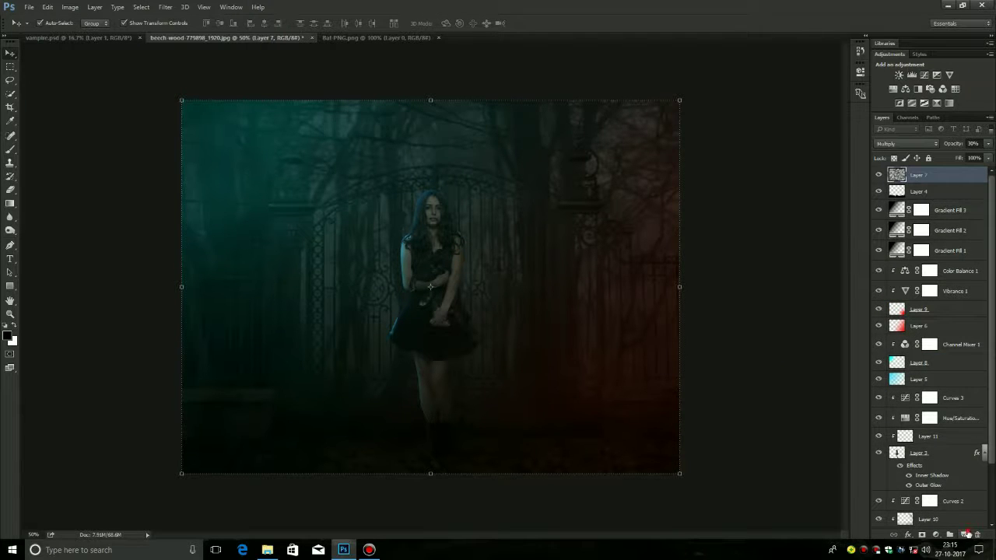
- Add a new top layer, zoom to 200% on the cat, and use a 45 px brush
click(964, 533)
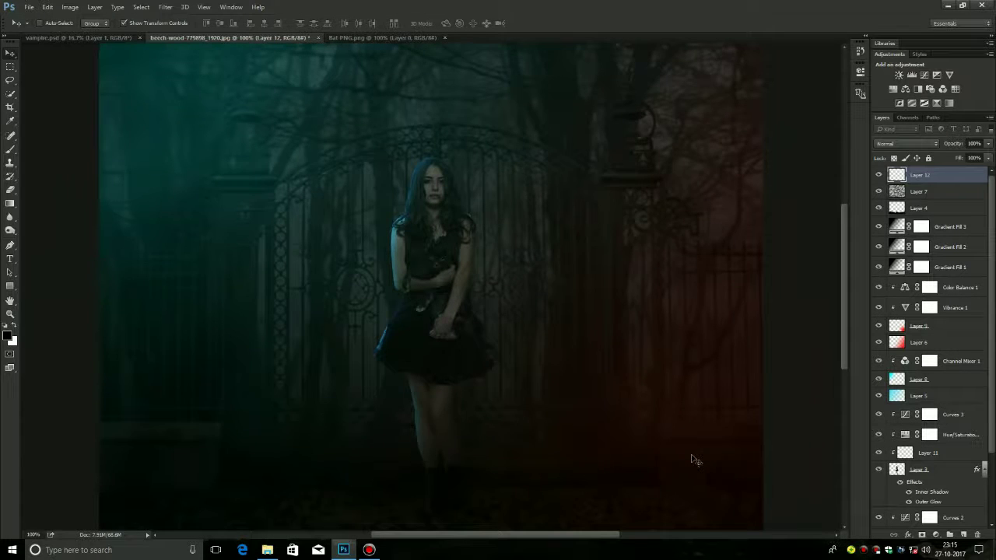
key(ctrl+plus)
key(ctrl+plus)
key(ctrl+plus)
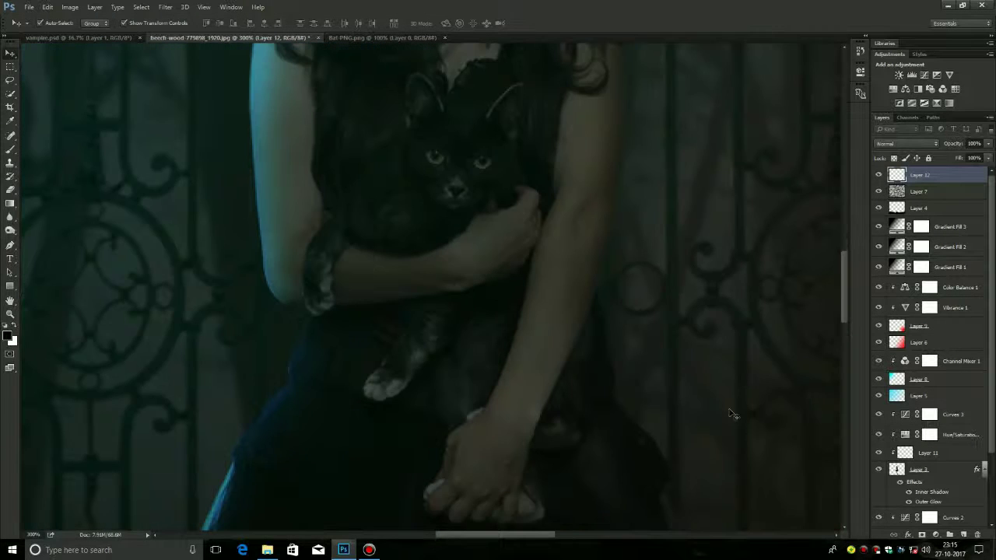
drag(605, 216, 584, 338)
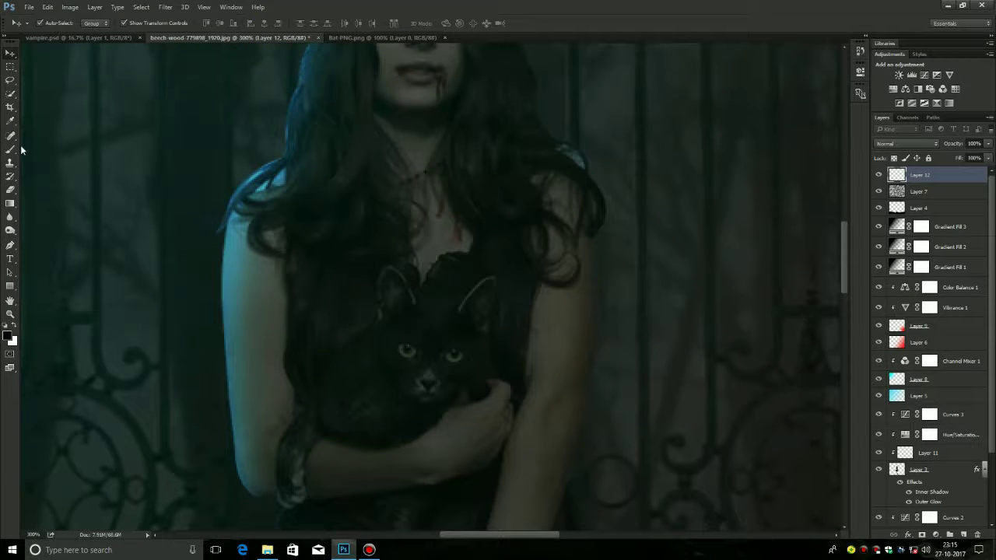
click(10, 150)
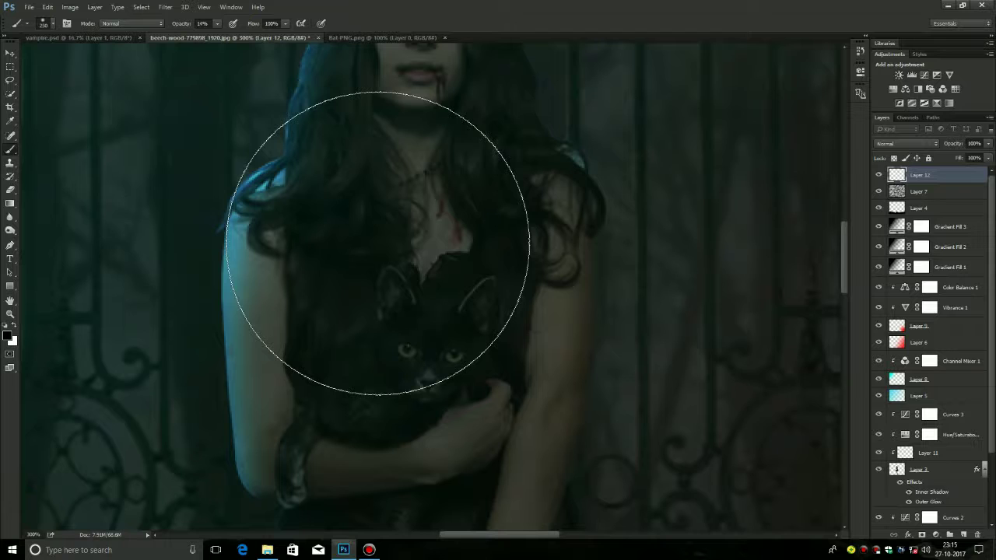
key(bracketleft)
key(bracketleft)
key(bracketleft)
key(bracketleft)
key(bracketleft)
key(bracketleft)
key(bracketleft)
key(bracketleft)
key(bracketleft)
key(bracketleft)
key(bracketleft)
key(bracketleft)
key(bracketleft)
key(bracketleft)
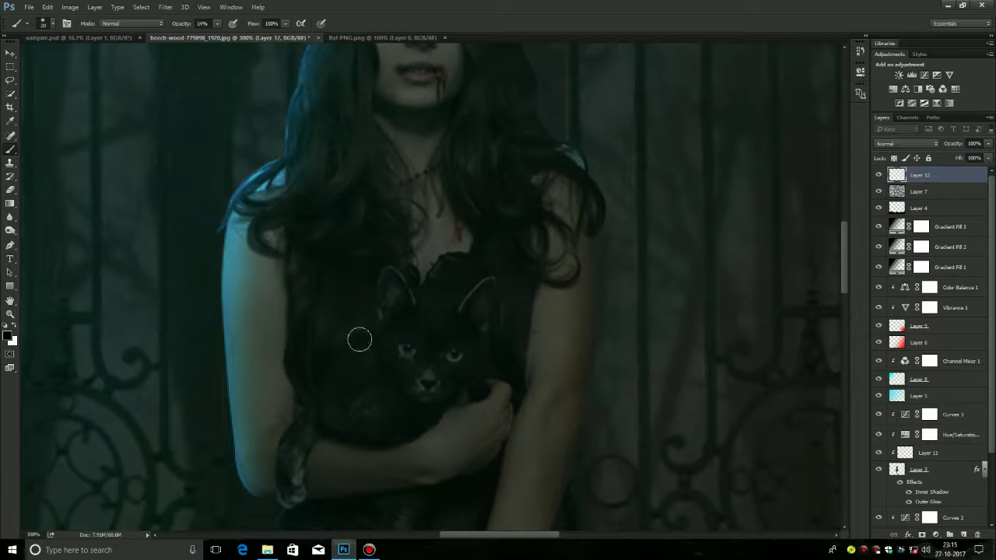
- Paint both of the cat's eyes glowing golden yellow (f4c50b)
click(9, 337)
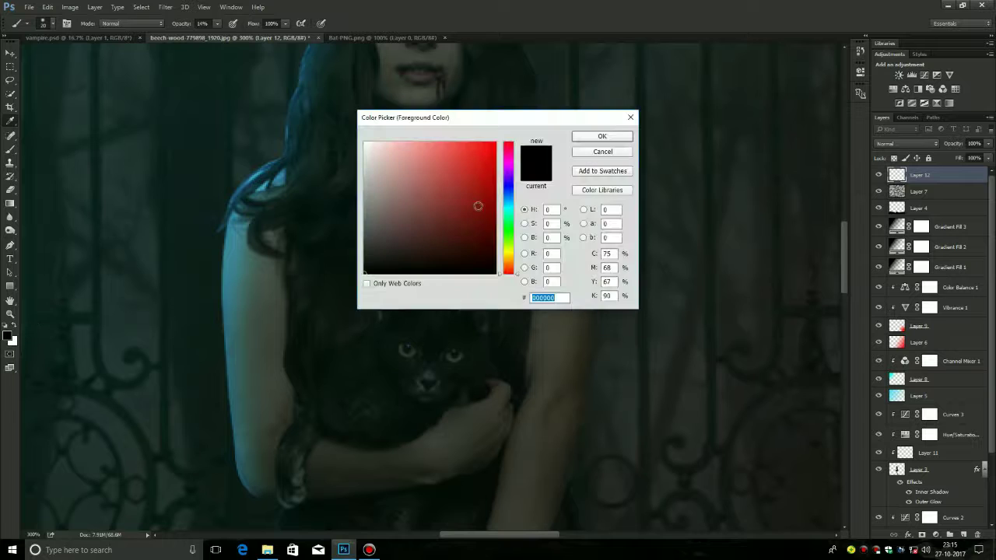
click(490, 147)
drag(513, 259, 518, 251)
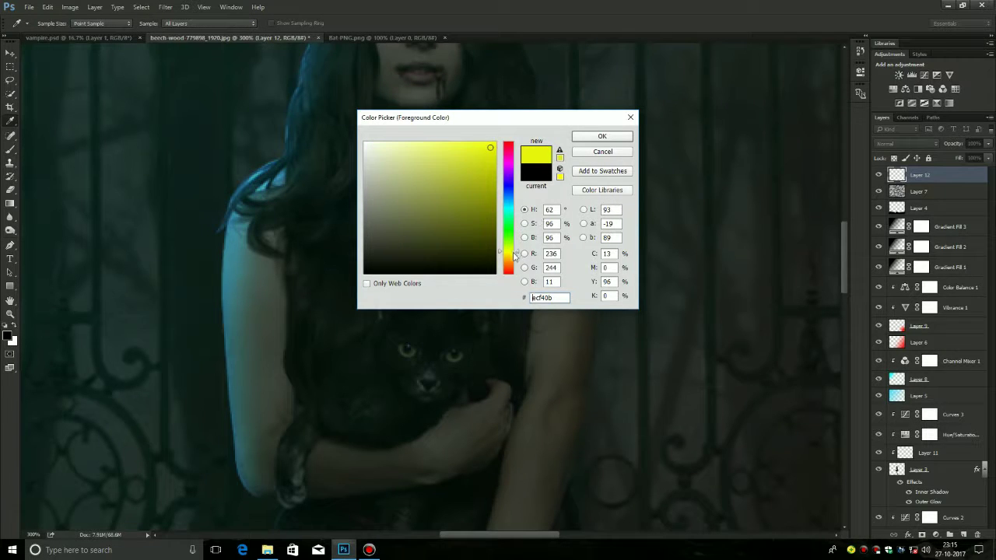
drag(513, 260, 513, 263)
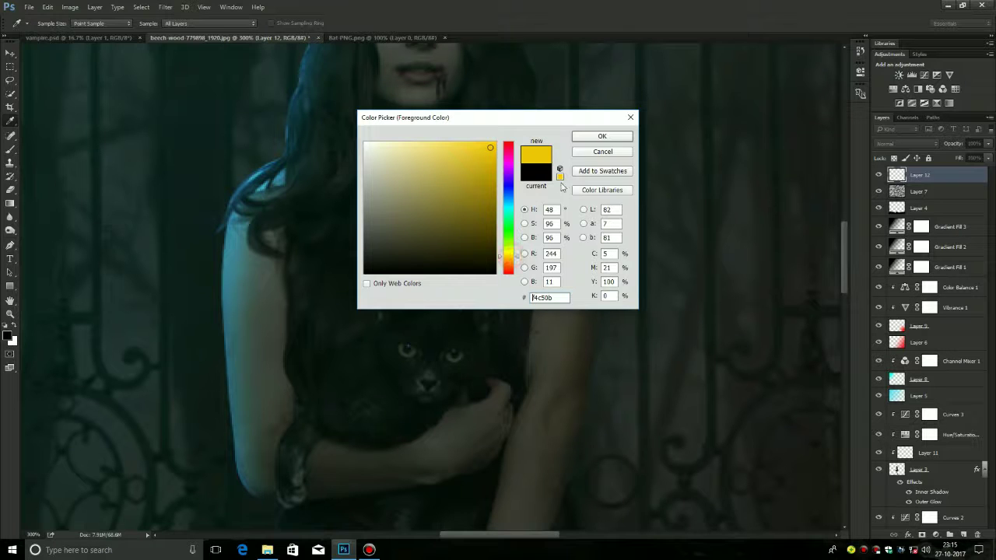
click(601, 136)
key(b)
drag(403, 347, 409, 353)
click(458, 355)
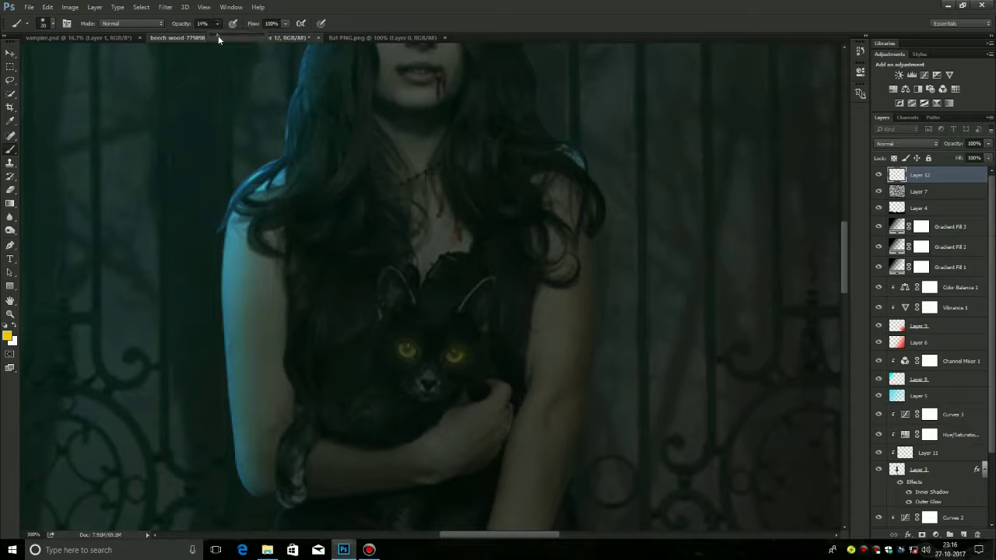
text(100)
- Brighten the cat's eyes with yellow and blend Layer 12 in Vivid Light at 48% opacity
click(405, 350)
click(455, 355)
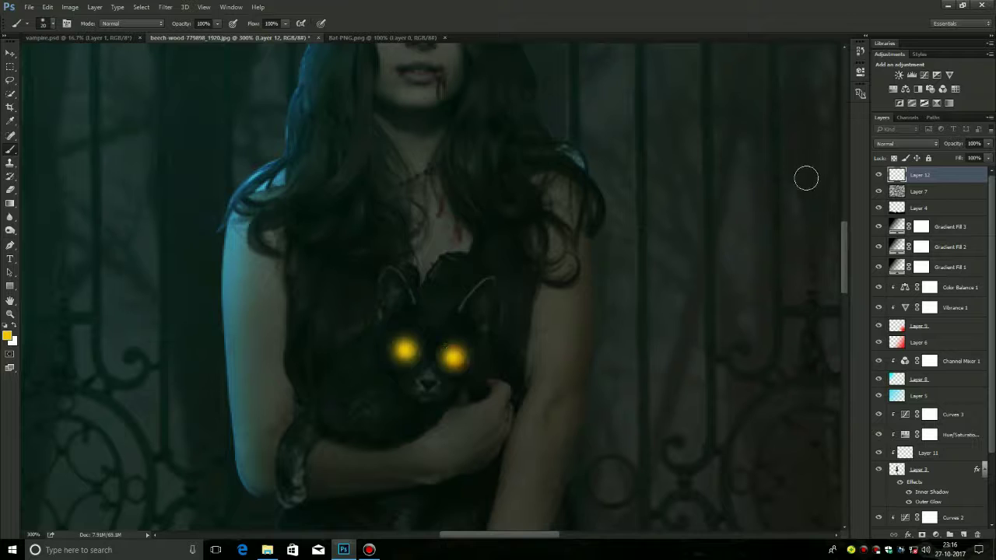
click(906, 143)
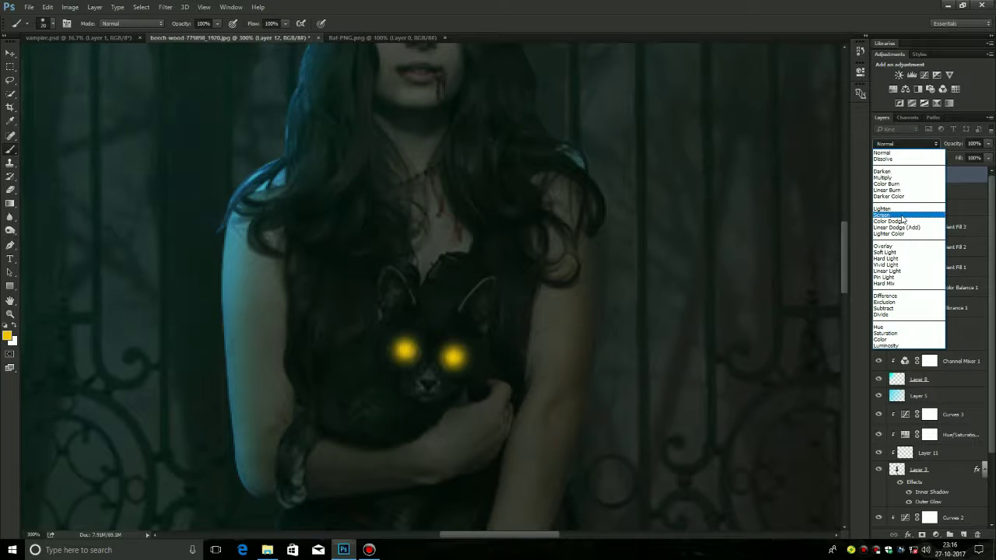
click(901, 218)
drag(957, 146, 940, 145)
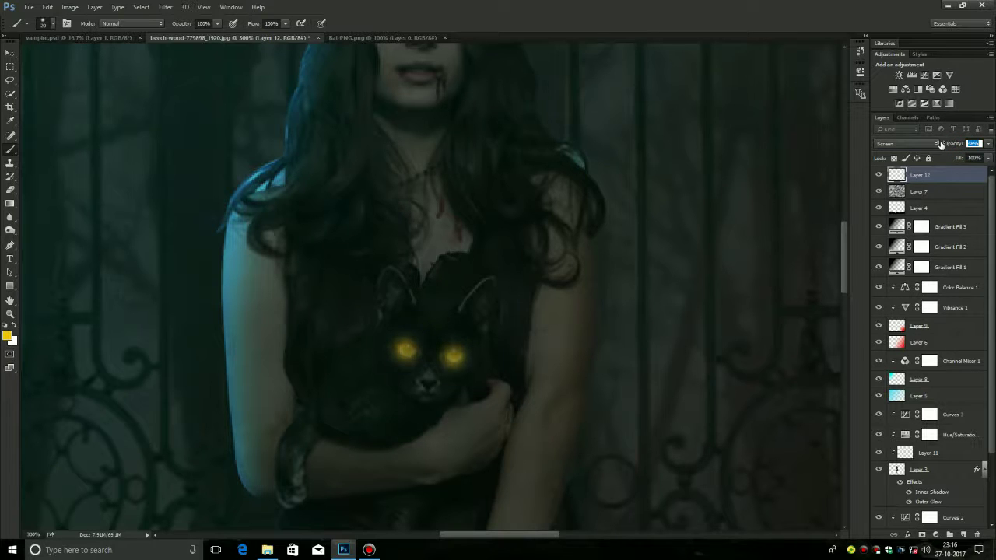
click(913, 145)
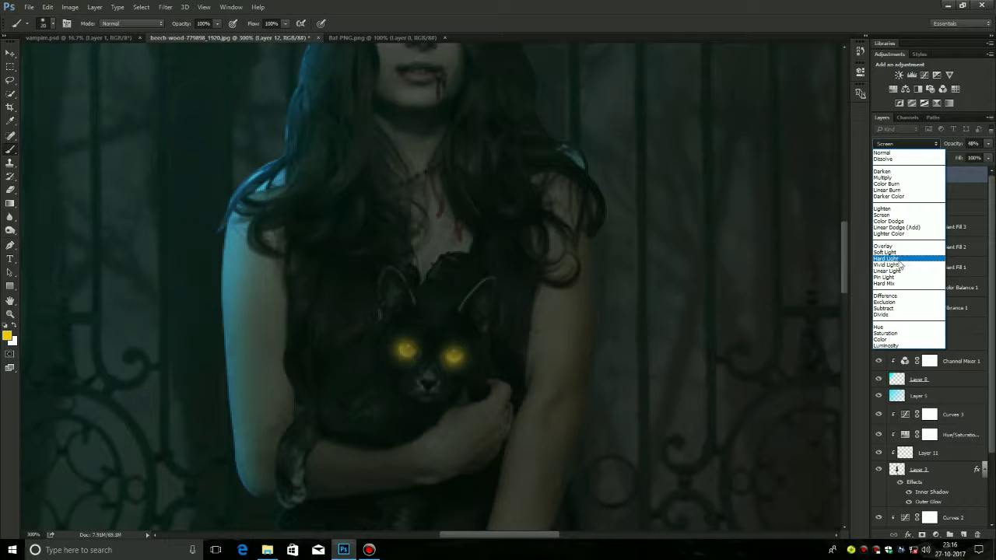
click(895, 265)
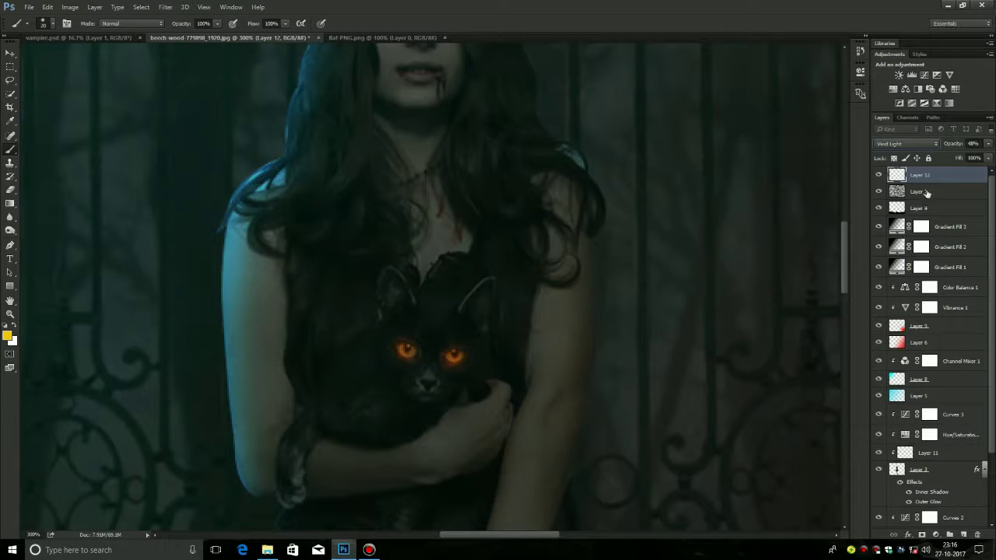
- Zoom out to the whole composite and deselect Layer 12 with the Move tool
key(ctrl+minus)
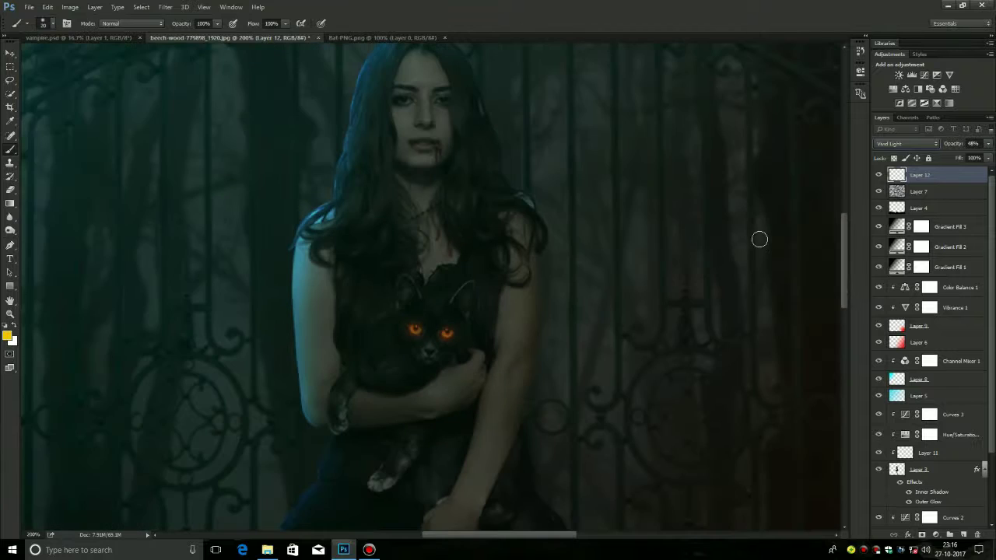
key(ctrl+minus)
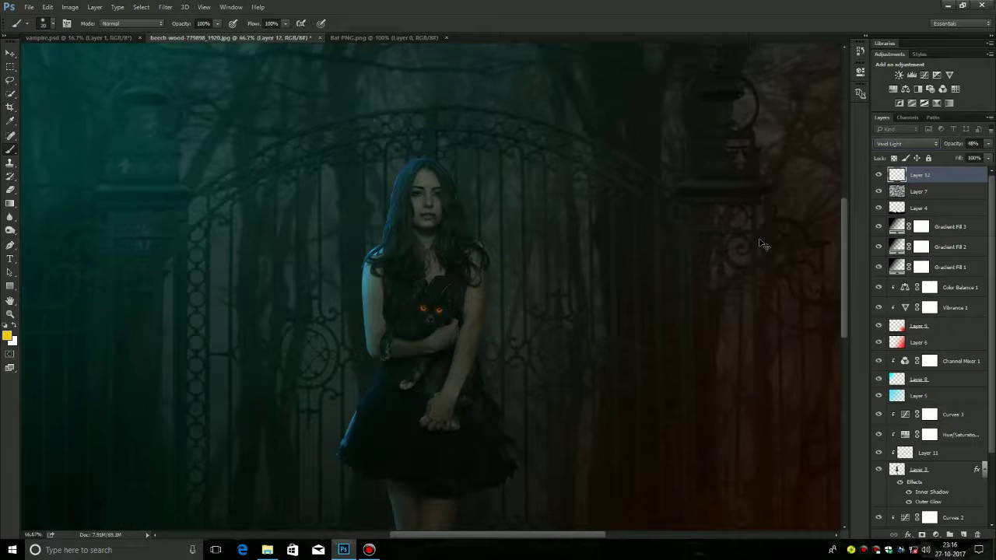
key(ctrl+minus)
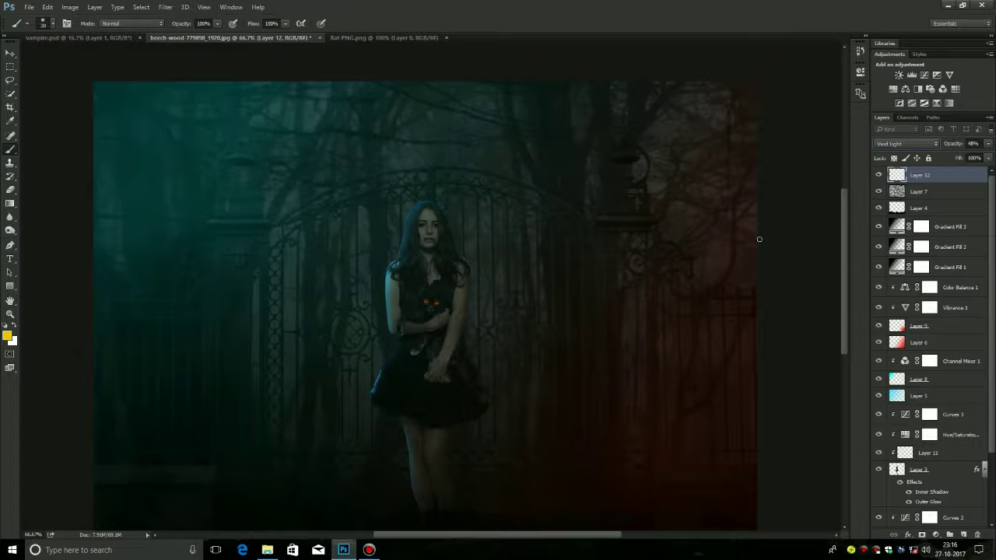
click(10, 53)
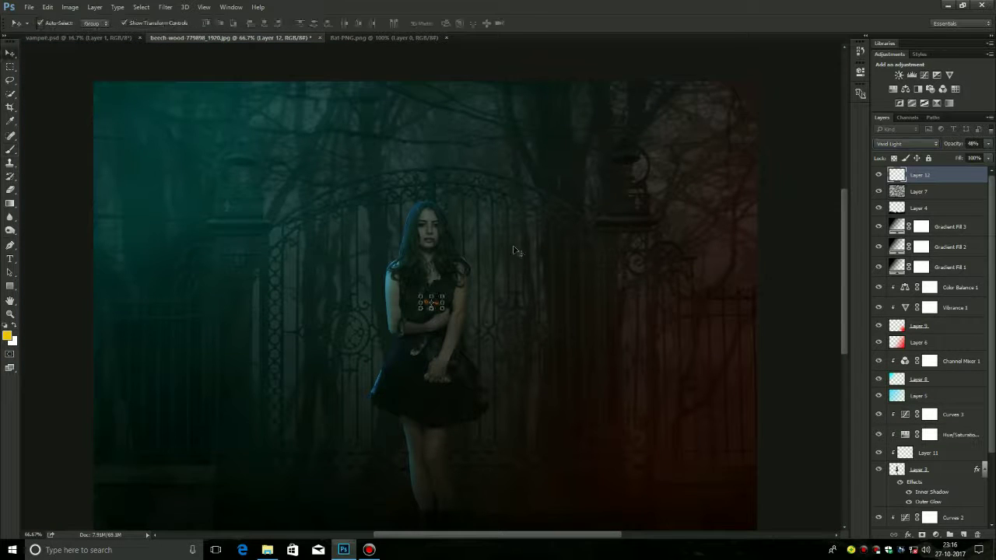
click(797, 274)
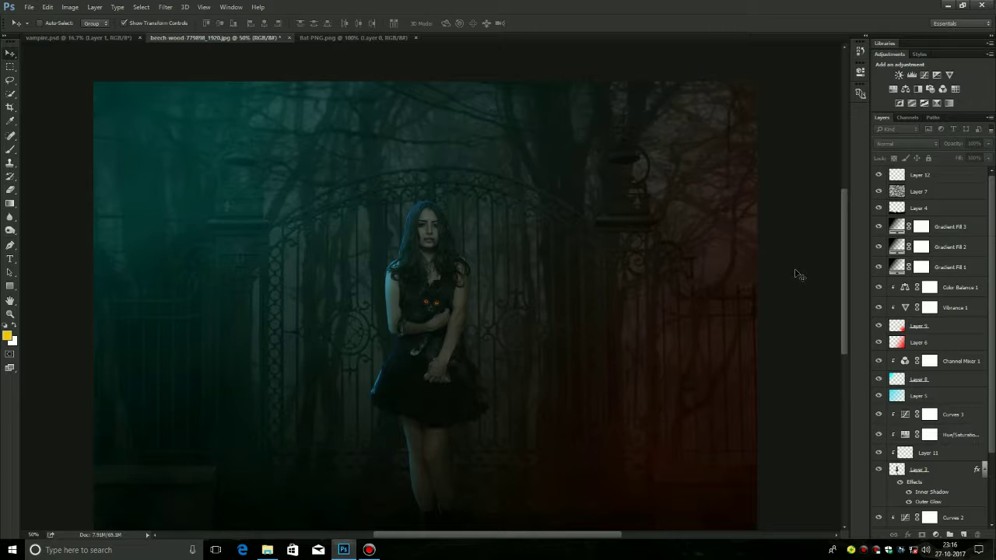
key(ctrl+minus)
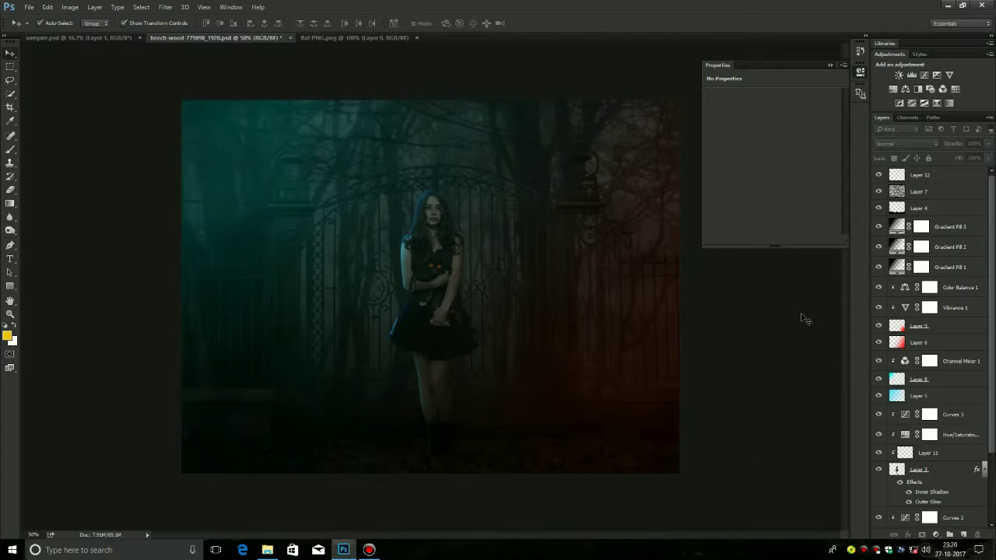
- Add a Channel Mixer above Layer 12 with red output Green +41, Blue -12, Constant 0
click(956, 172)
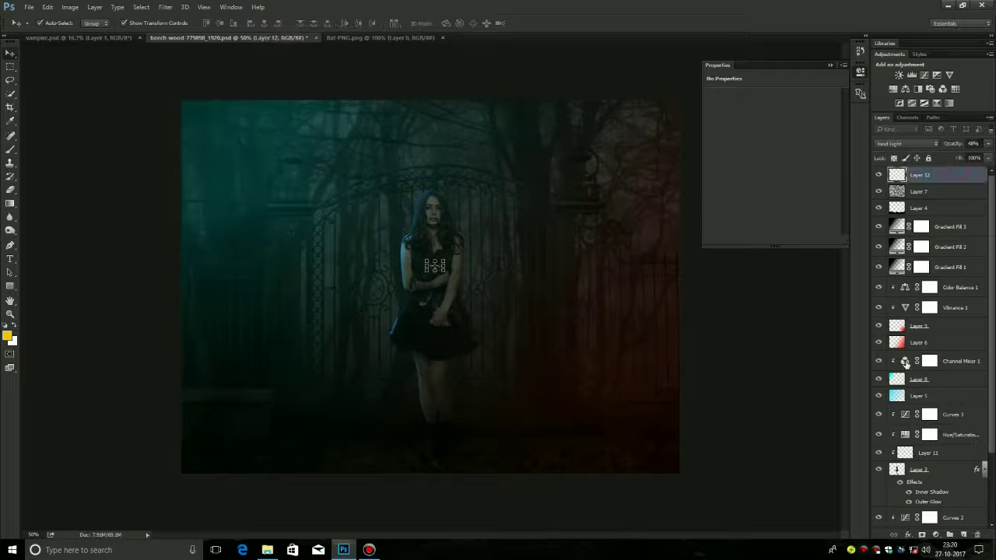
click(935, 535)
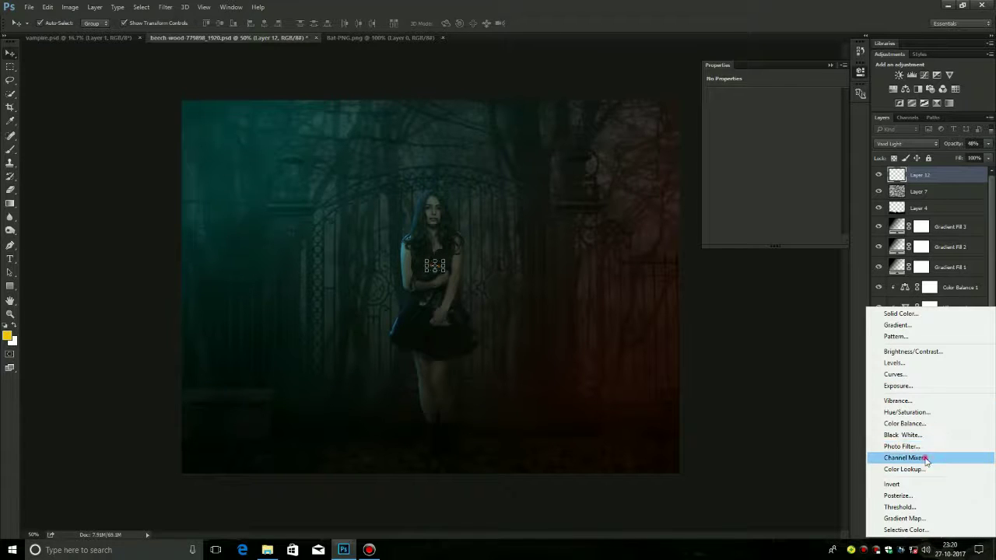
click(925, 459)
drag(766, 193, 763, 193)
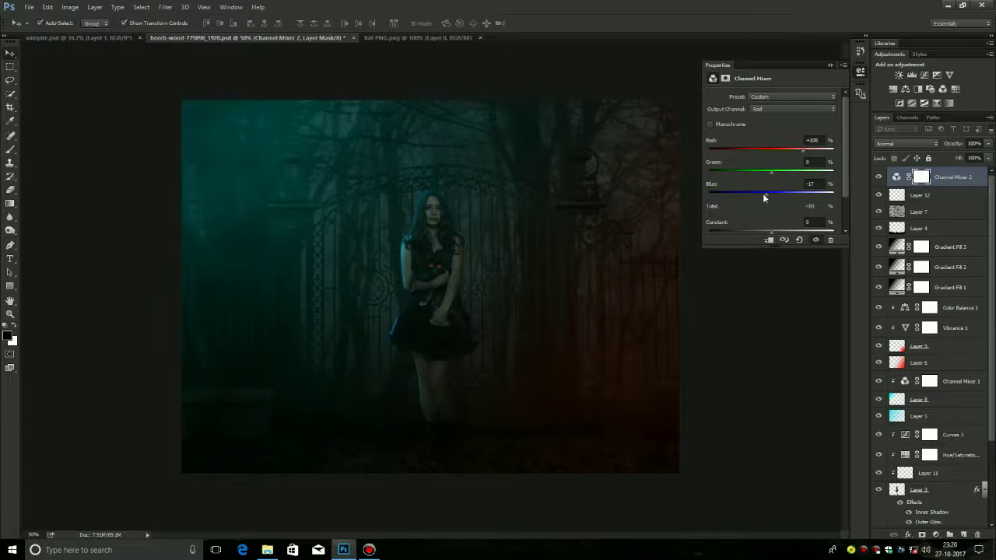
drag(780, 176, 785, 177)
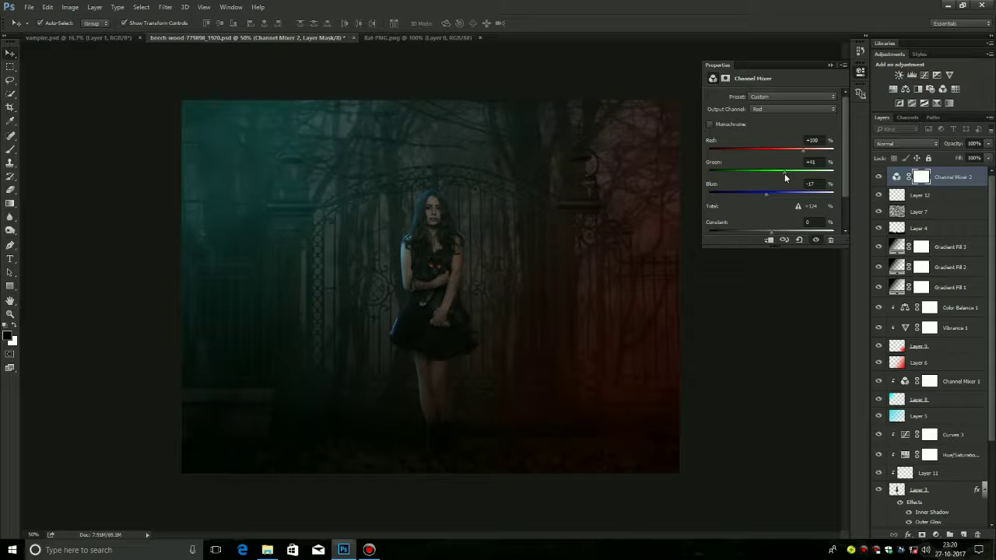
drag(770, 192, 762, 194)
drag(762, 194, 757, 193)
click(767, 192)
click(776, 231)
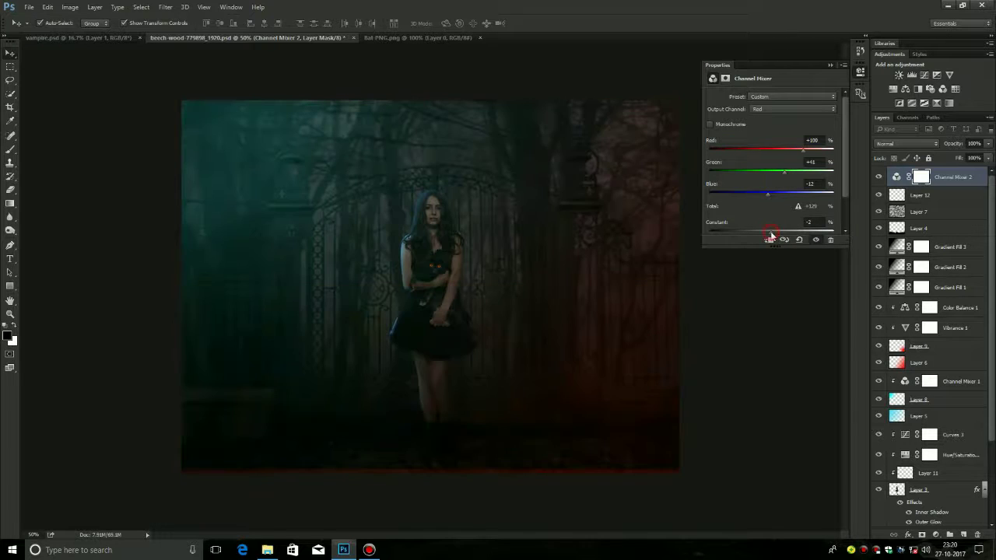
drag(774, 232, 768, 234)
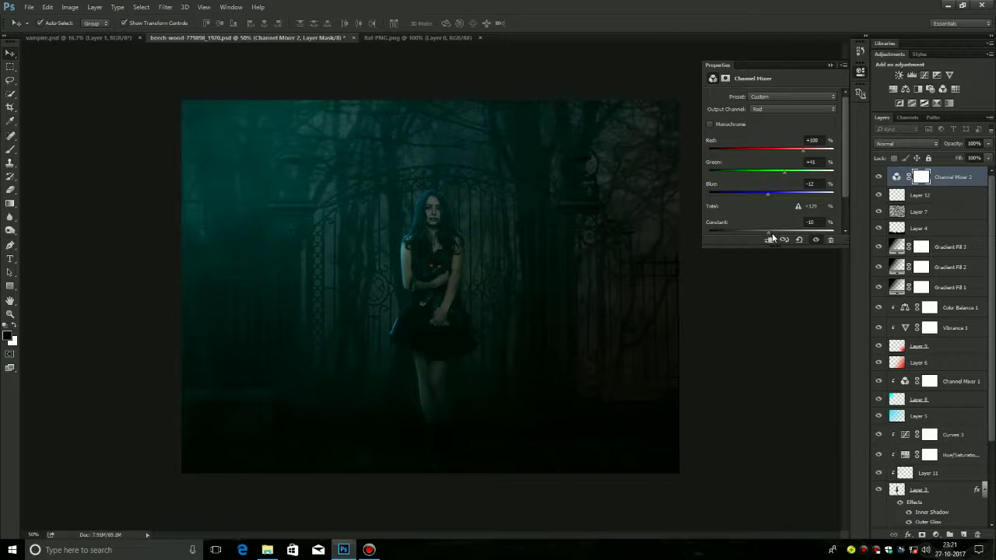
drag(771, 232, 773, 232)
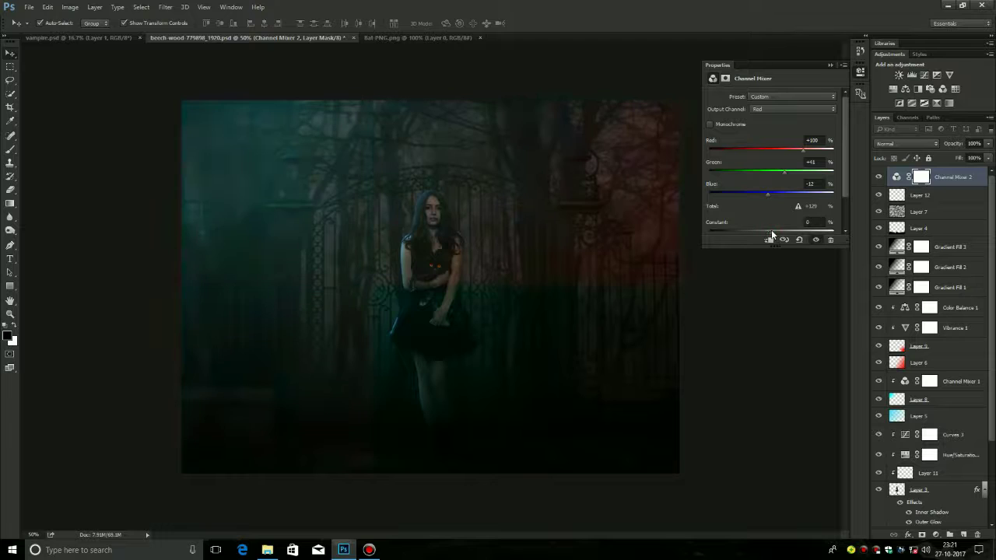
- Stamp all visible layers into a new merged Layer 13 with Ctrl+Alt+Shift+E
click(784, 323)
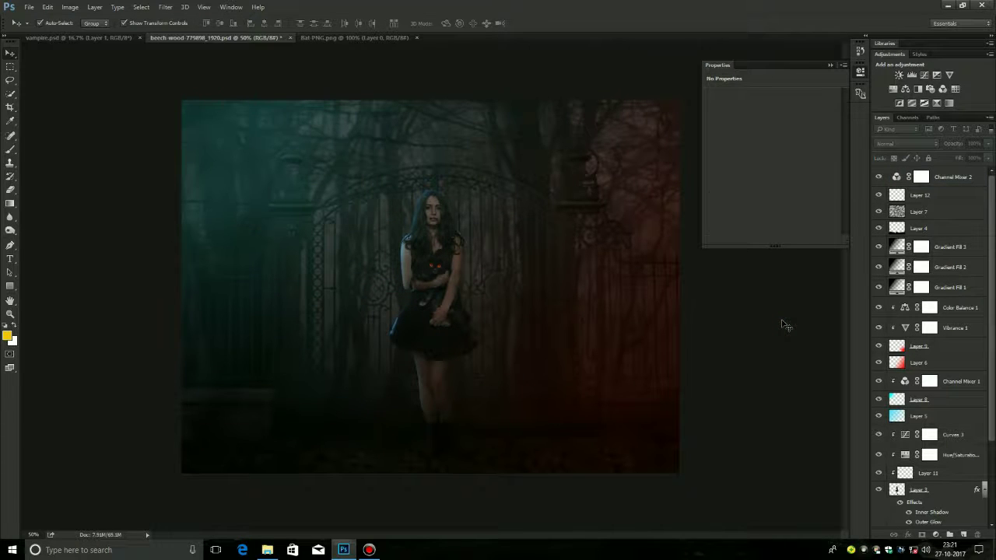
click(963, 179)
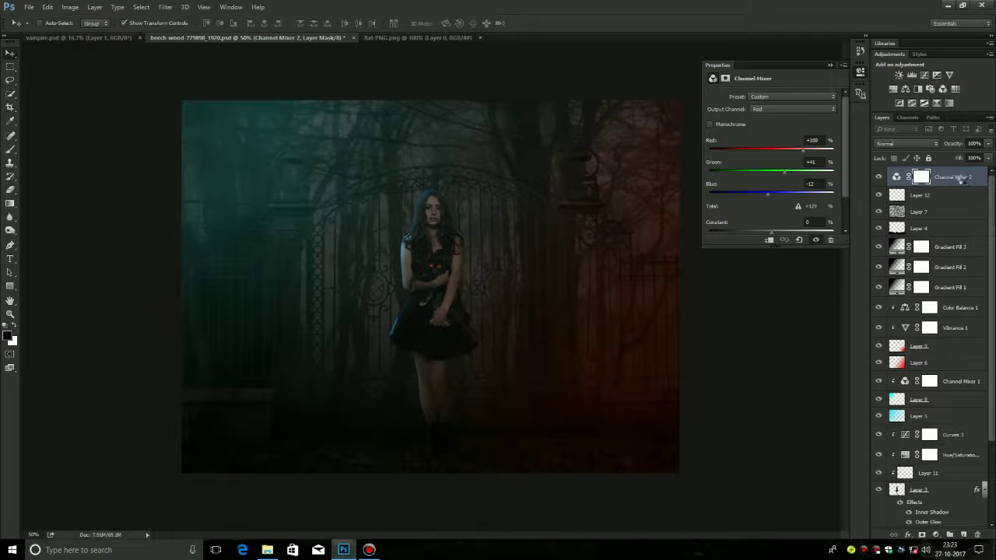
key(ctrl+shift+alt+e)
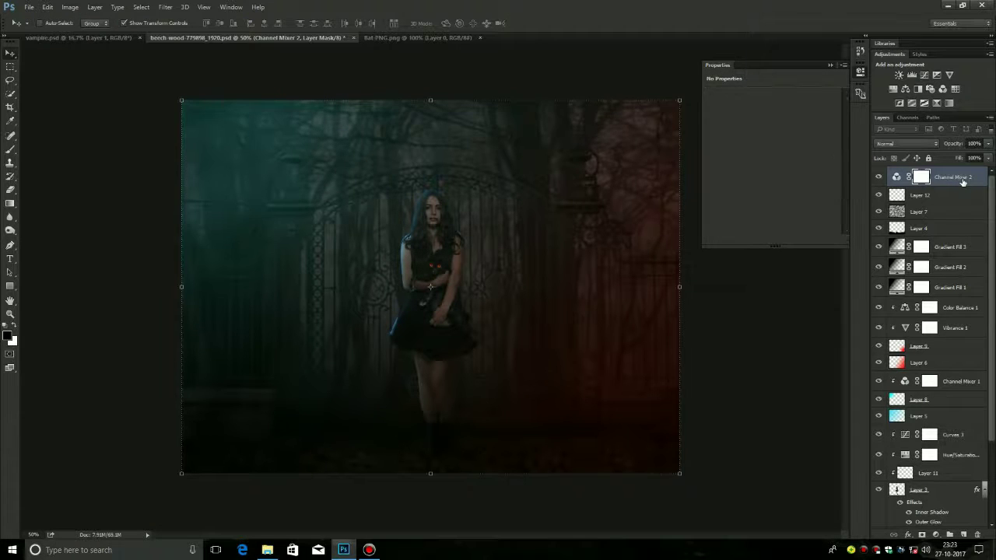
click(162, 7)
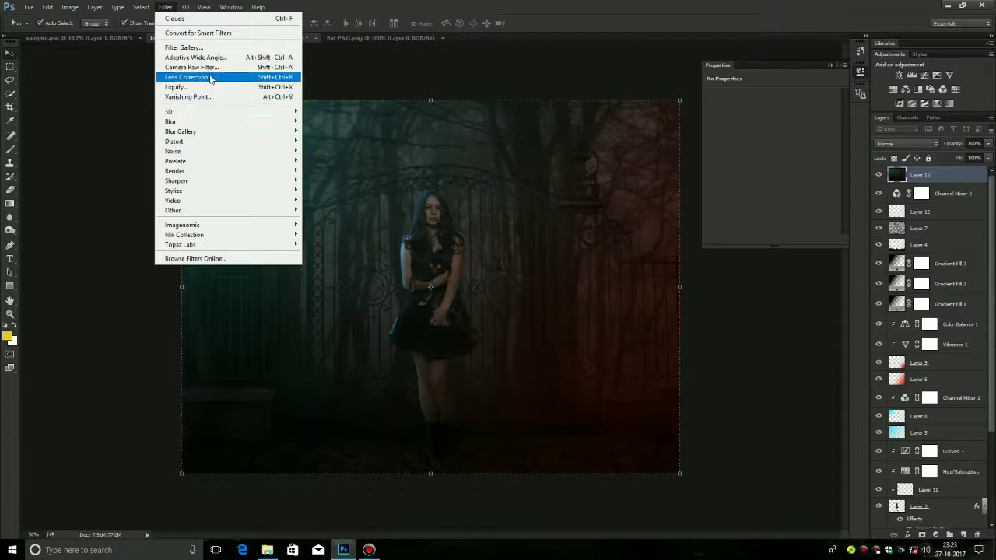
- Open Camera Raw Filter on Layer 13, set Temperature -9 and return Tint near zero
click(191, 67)
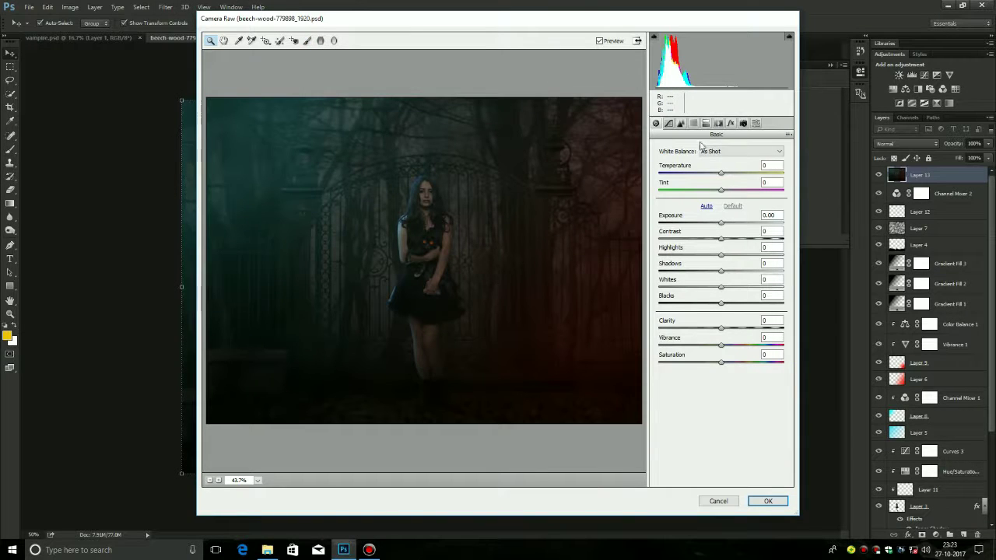
drag(721, 172, 718, 178)
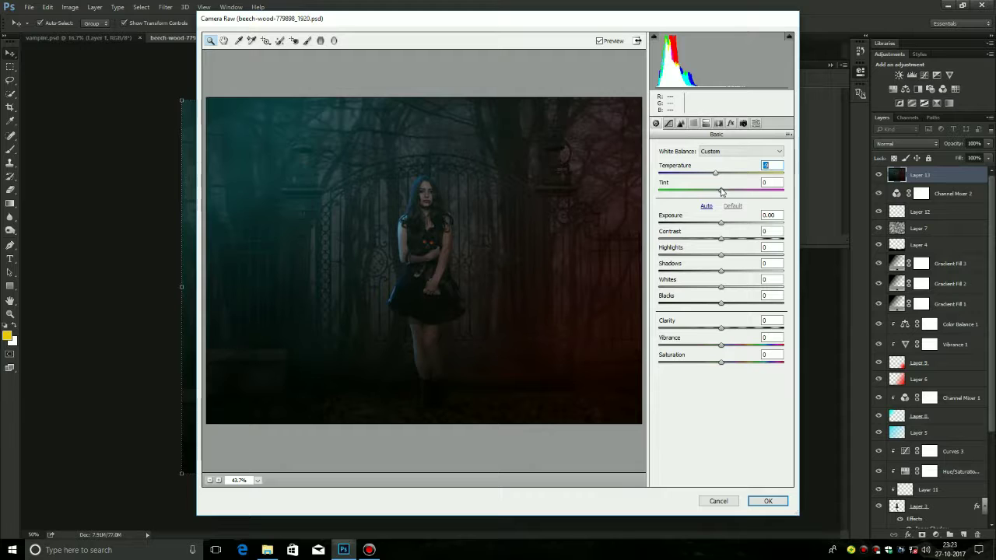
drag(721, 190, 703, 198)
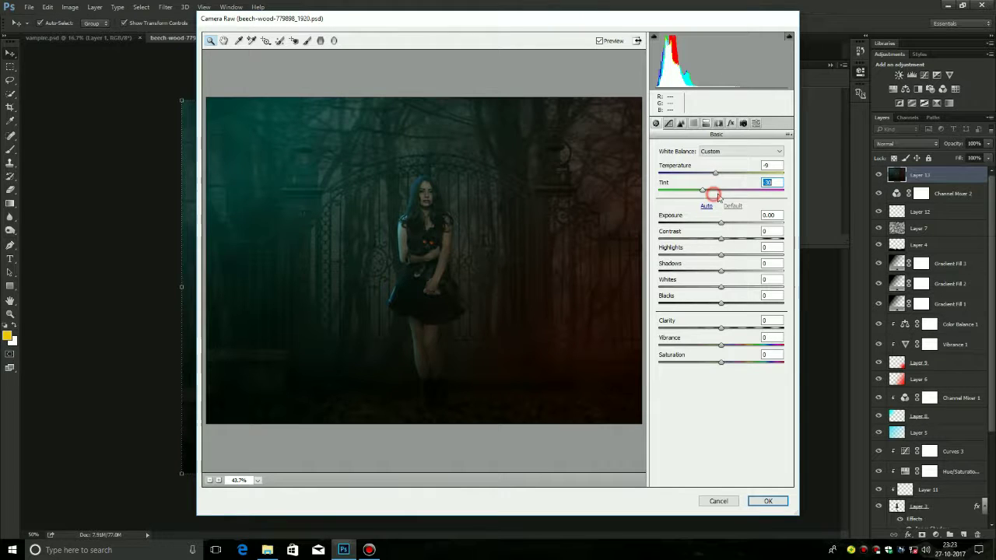
drag(705, 197, 721, 196)
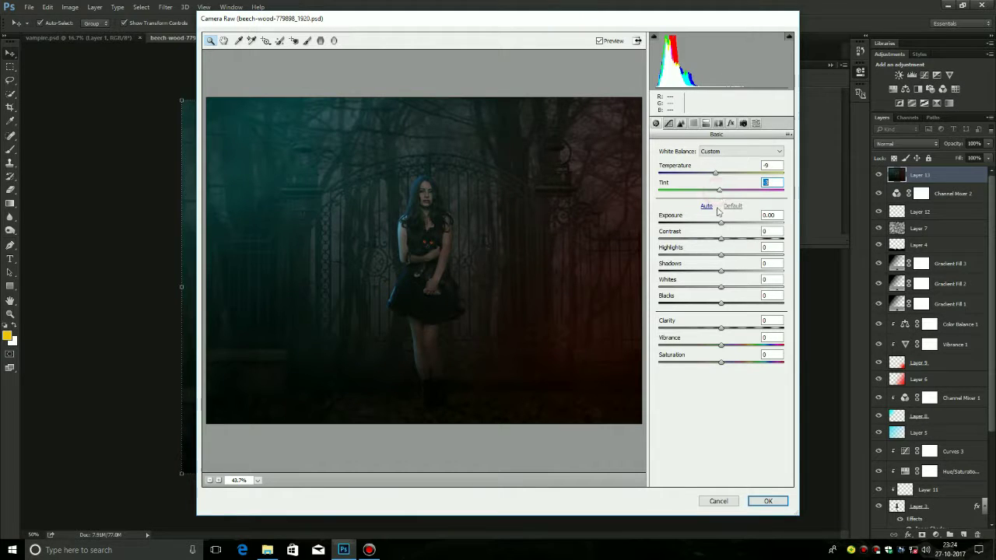
click(668, 123)
- Lower the tone-curve Highlights to -43, keeping Darks at 0, and check Detail sharpening
mouse_move(720, 311)
mouse_down()
mouse_move(693, 312)
mouse_move(733, 329)
mouse_up()
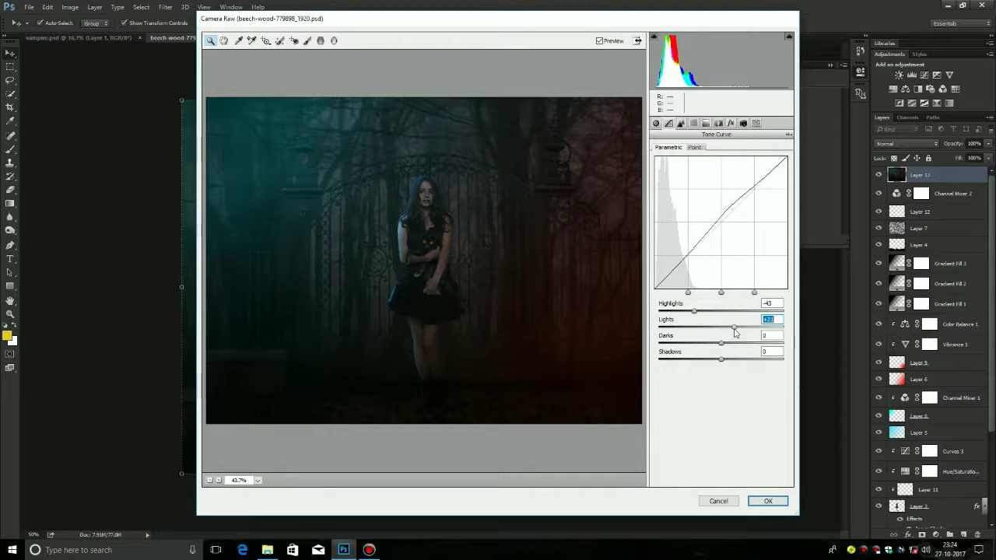
drag(717, 347, 720, 343)
click(681, 123)
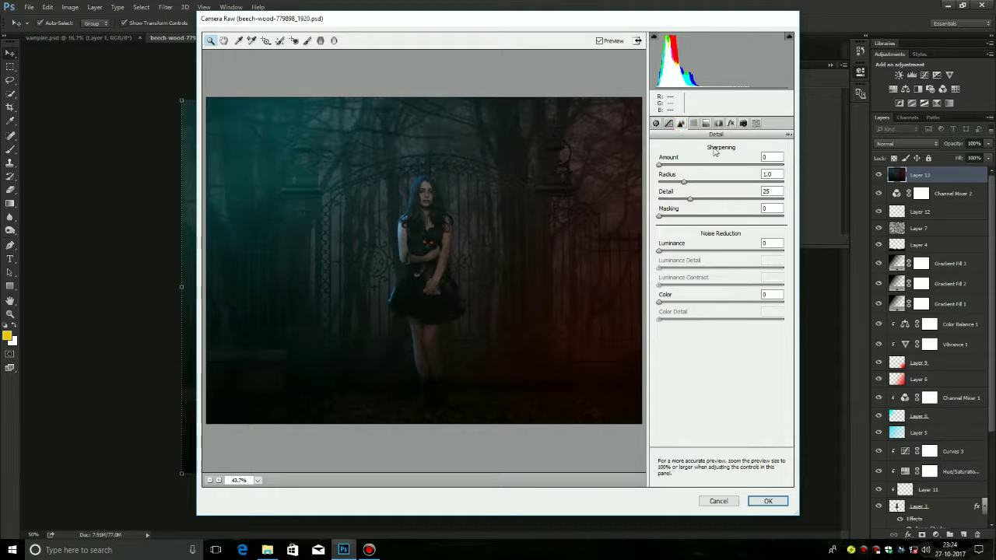
click(659, 164)
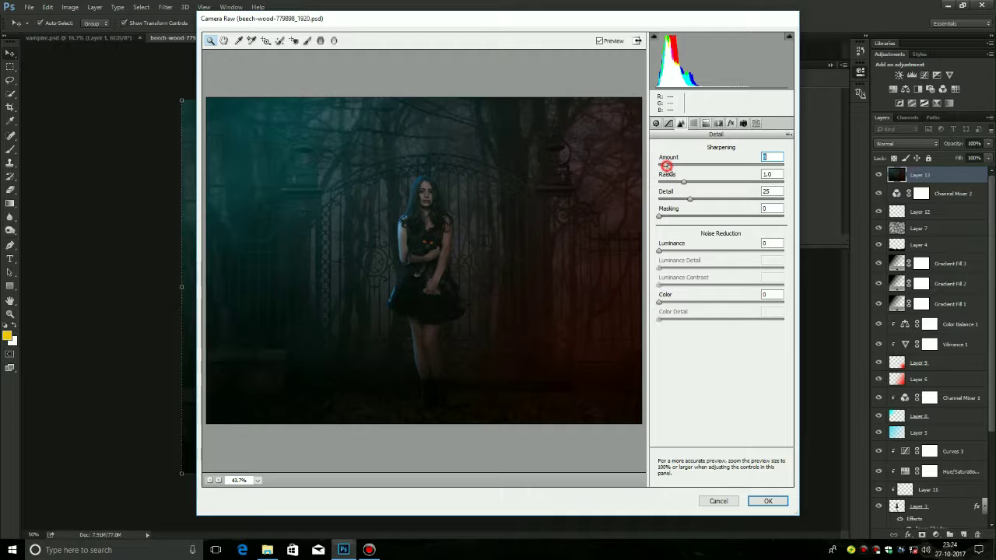
- Give Split Toning highlights a hue of 188 with slight saturation
click(705, 123)
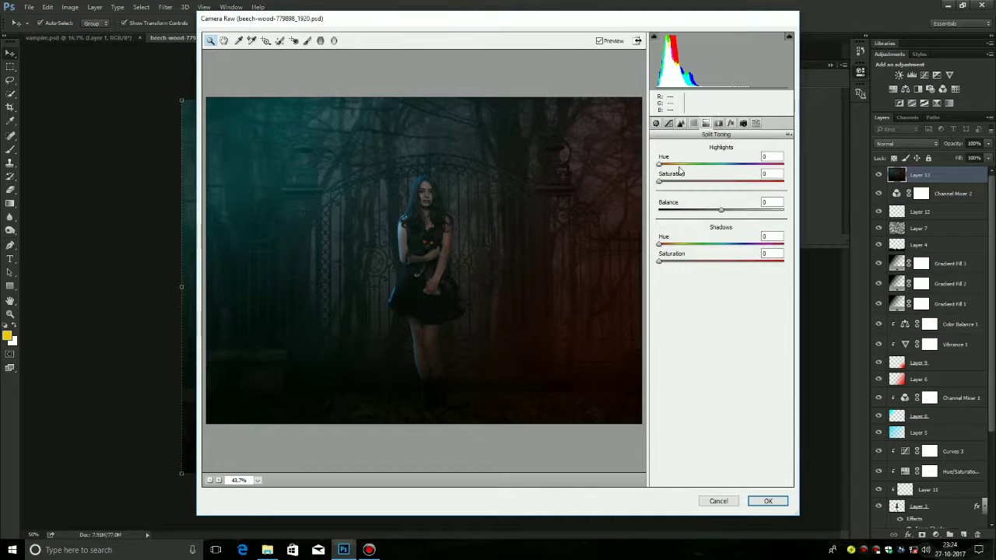
drag(661, 164, 725, 172)
drag(659, 180, 681, 187)
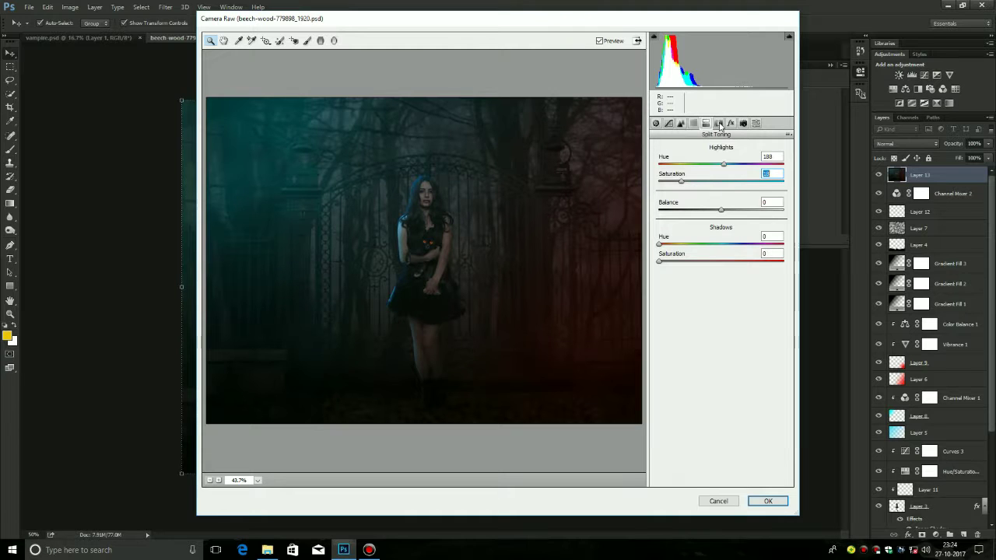
click(655, 123)
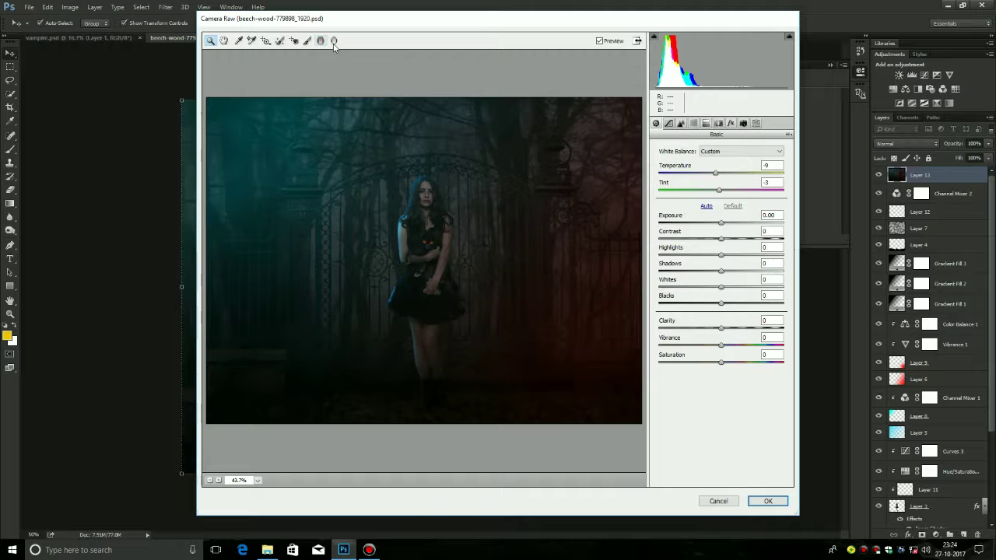
- Paint the girl with an Adjustment Brush at +0.65 exposure and brush size 24
click(280, 40)
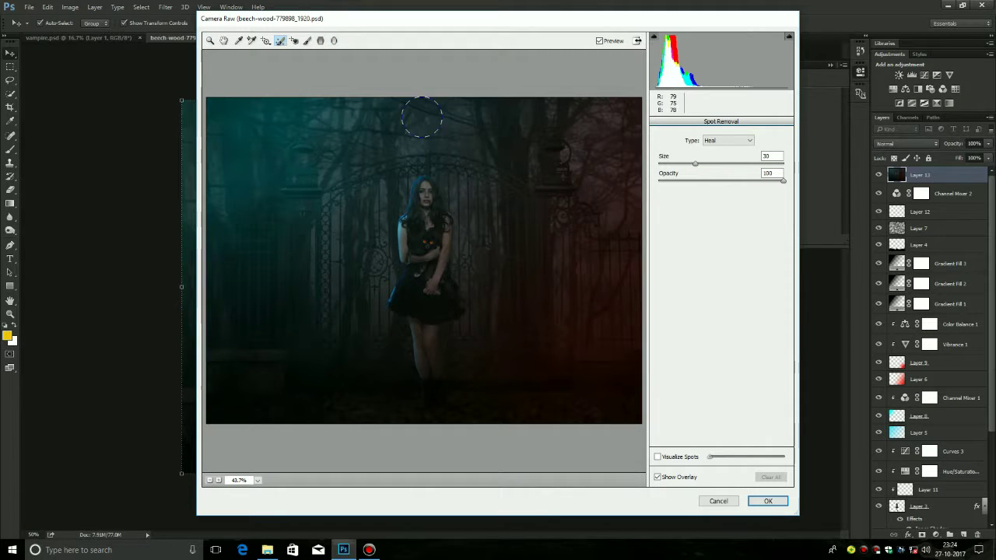
click(308, 40)
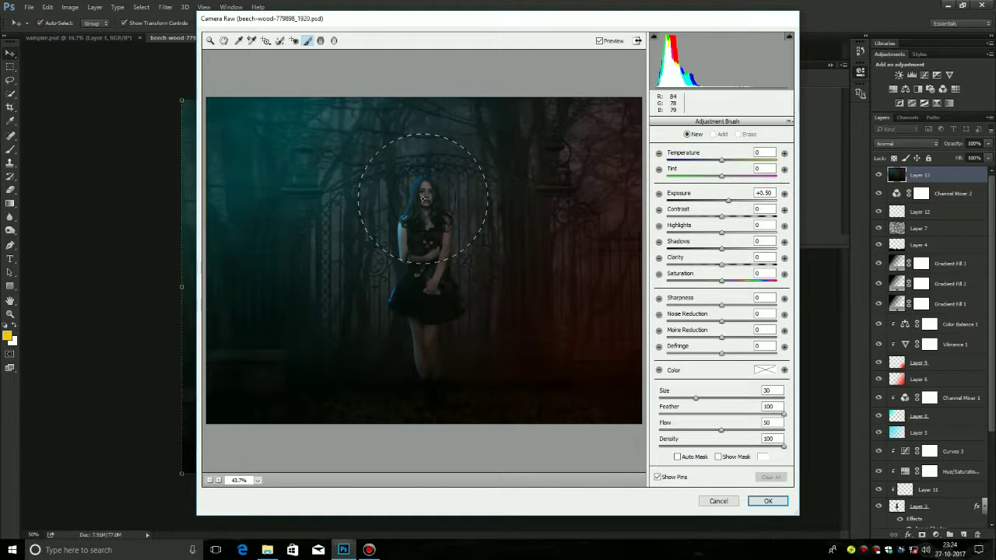
drag(422, 198, 389, 167)
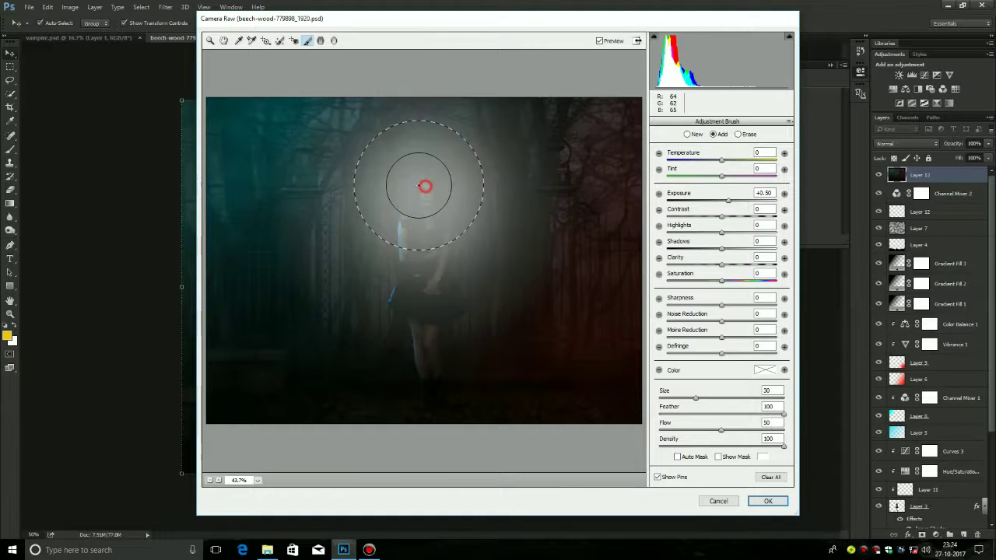
drag(732, 204, 734, 202)
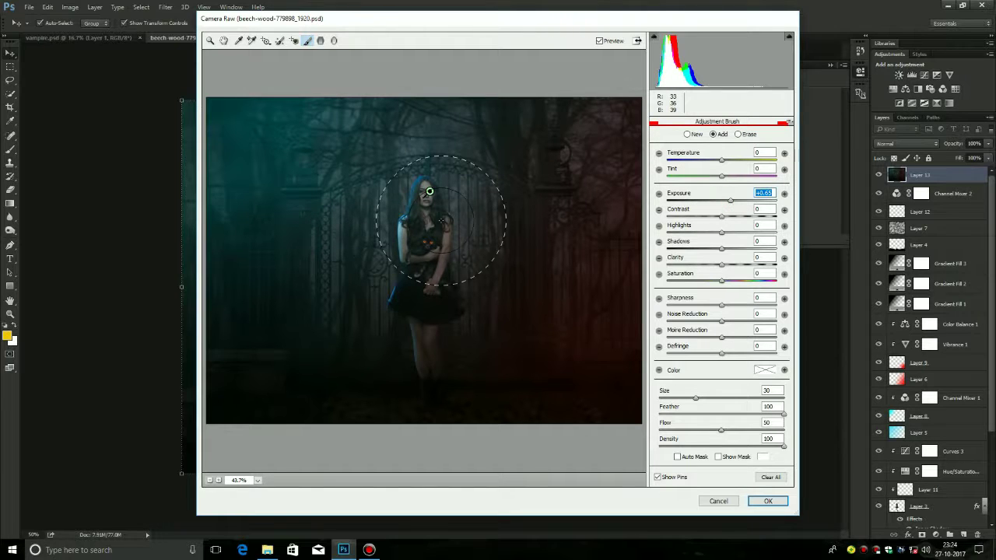
key(bracketleft)
key(bracketleft)
key(bracketleft)
mouse_move(415, 216)
mouse_down()
mouse_move(404, 239)
mouse_move(440, 181)
mouse_up()
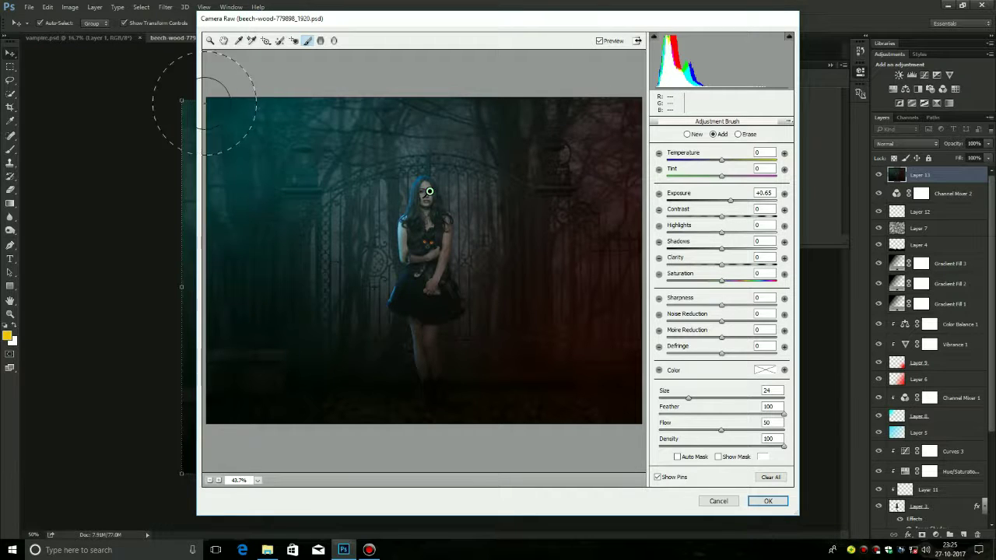
- Brighten the top-left edge and cool the brushed areas to about -14 temperature
drag(220, 108, 210, 161)
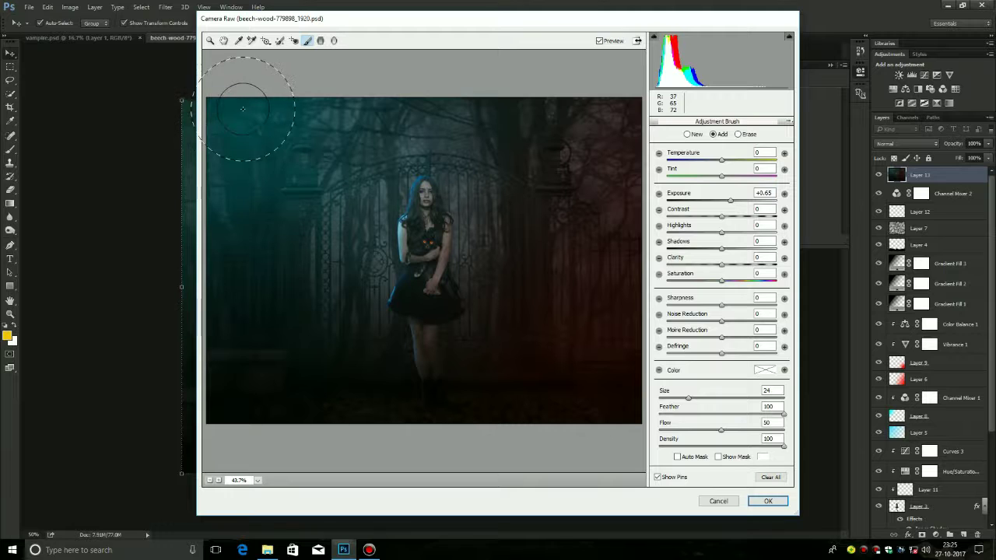
drag(210, 161, 256, 223)
click(430, 191)
drag(178, 111, 244, 88)
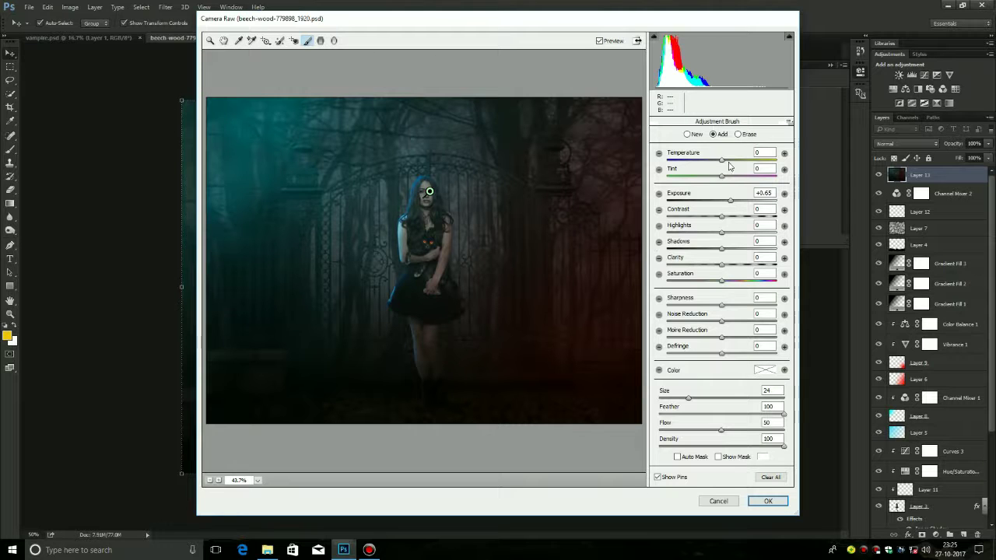
drag(722, 159, 706, 160)
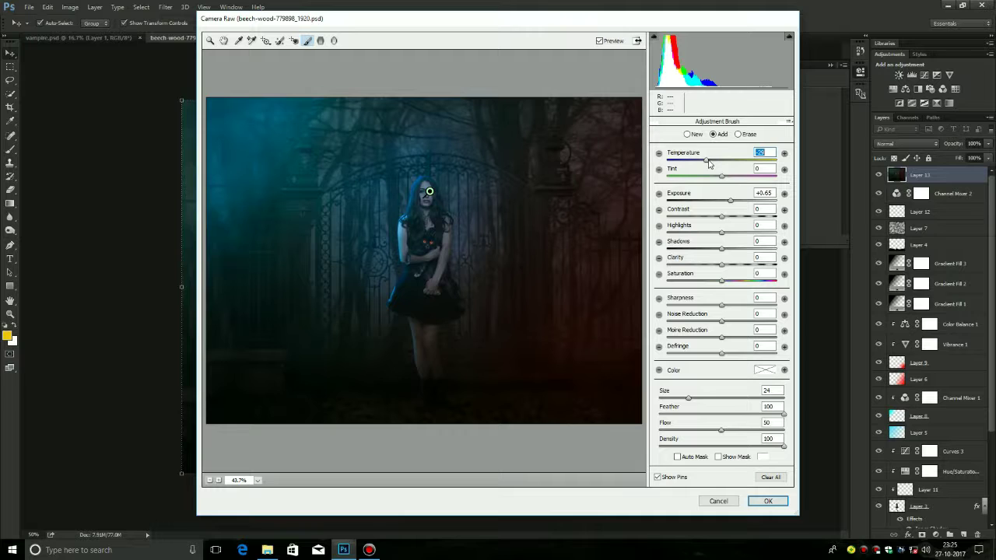
drag(707, 160, 714, 160)
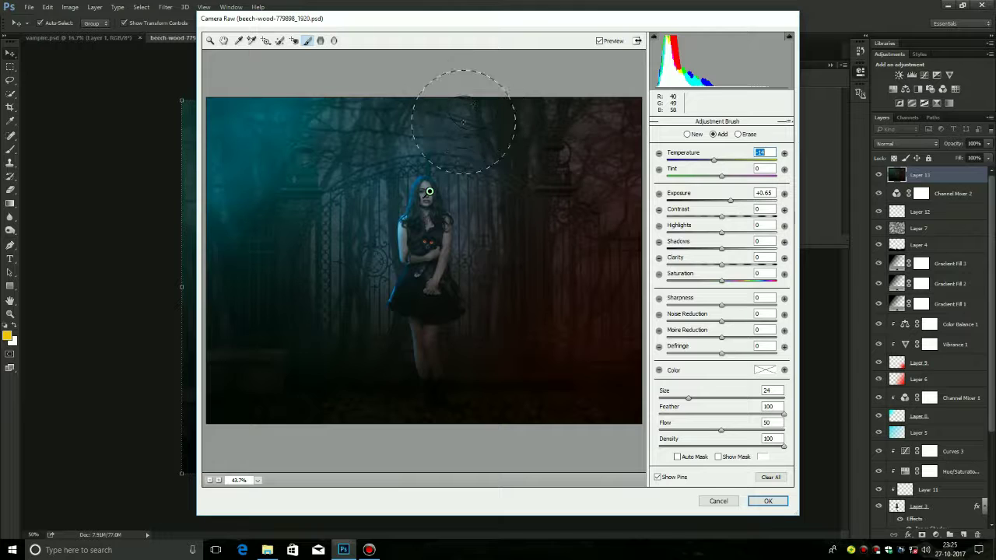
key(h)
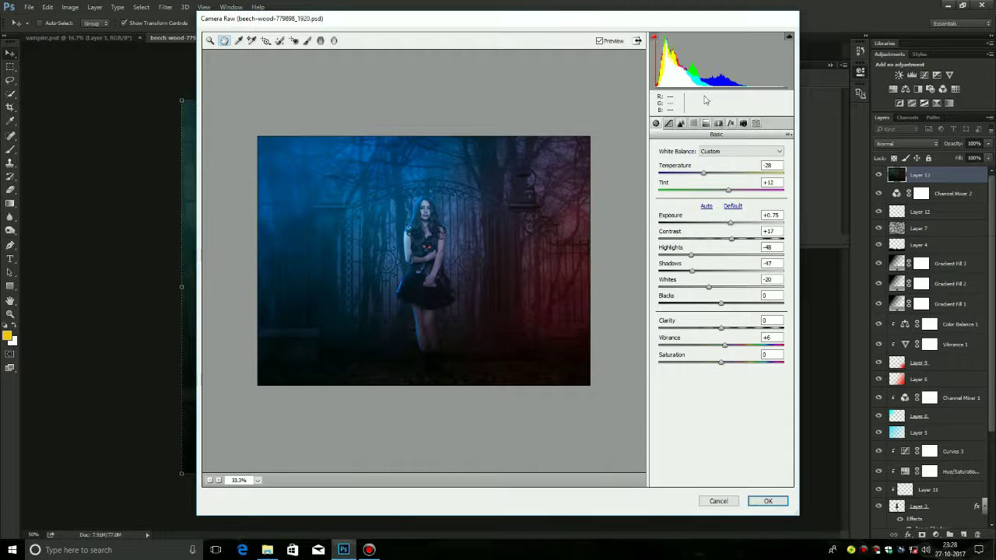
- Compare the preview with and without the graduated filter, then apply the Camera Raw grade
click(603, 43)
click(603, 43)
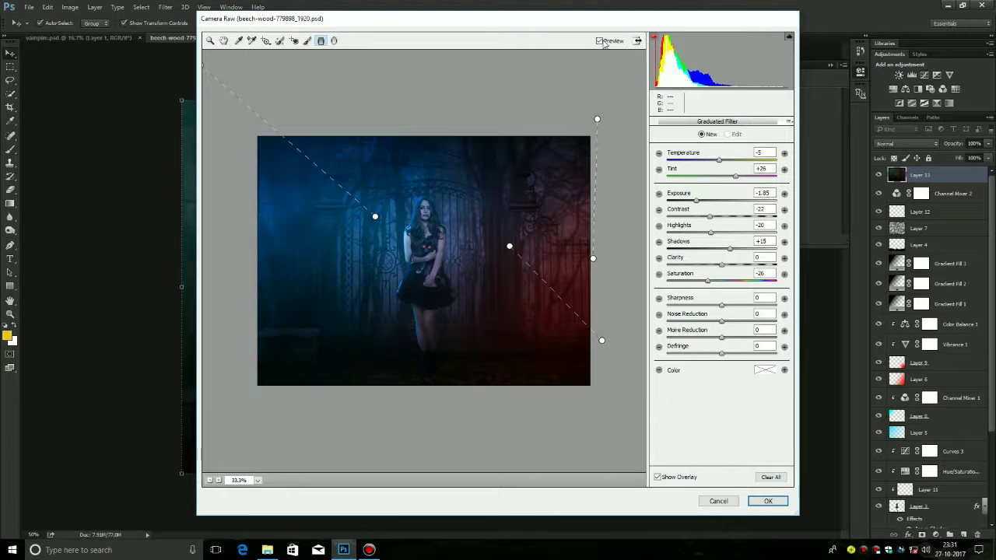
click(602, 42)
click(601, 42)
click(600, 42)
click(600, 42)
click(599, 42)
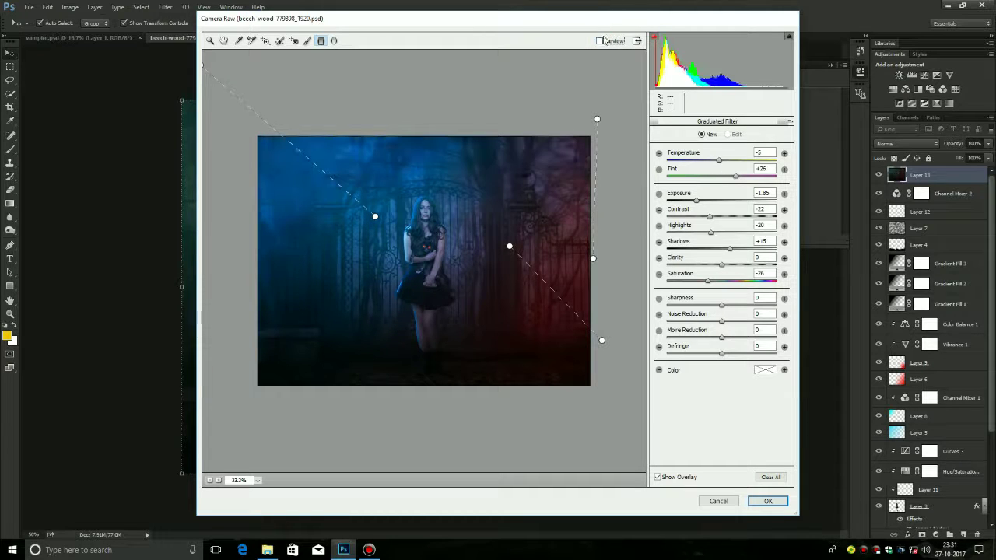
click(600, 41)
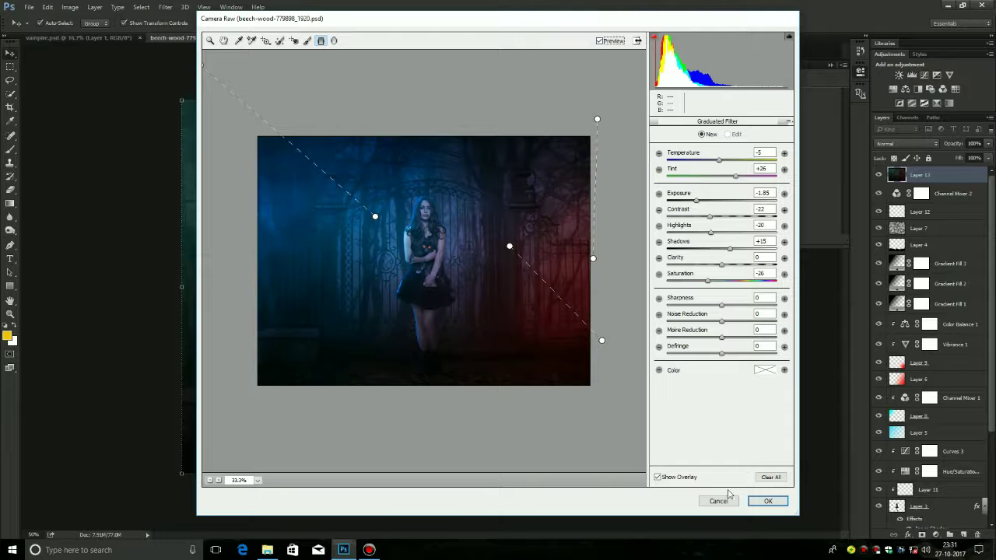
click(767, 502)
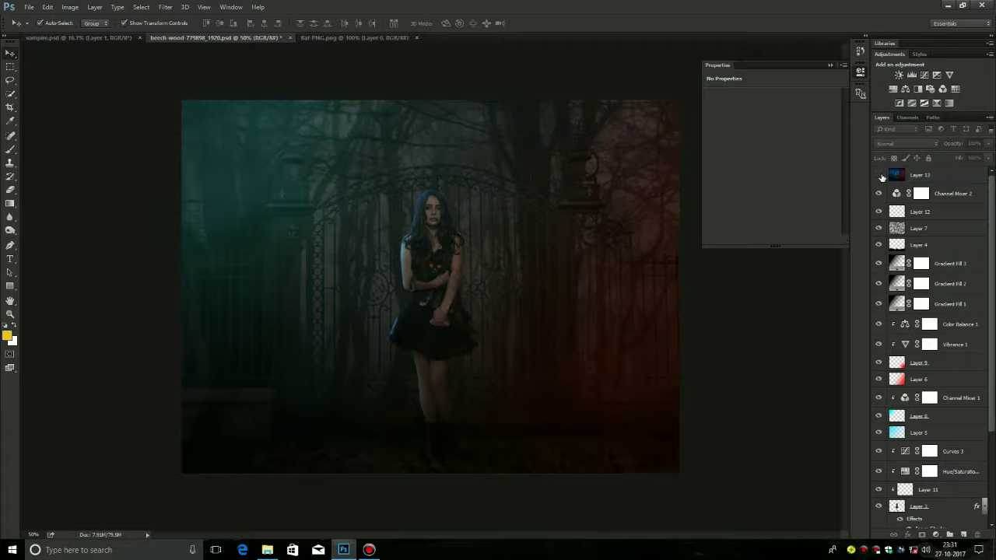
click(880, 176)
click(880, 176)
click(879, 176)
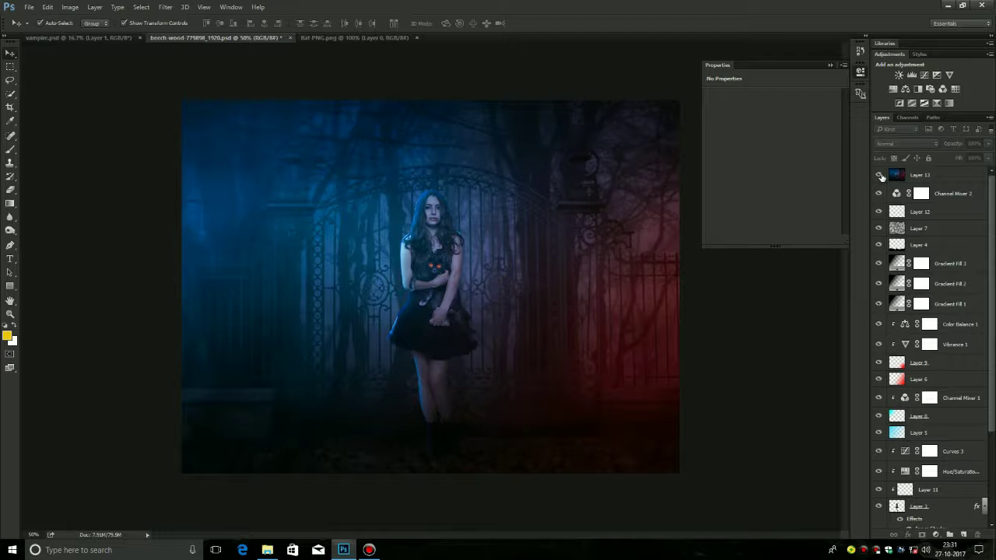
click(880, 176)
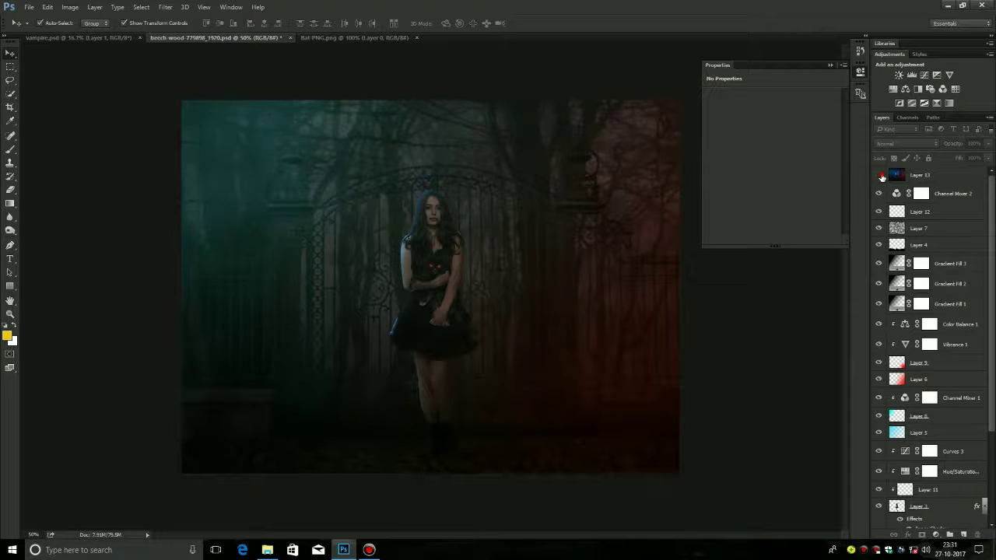
click(880, 176)
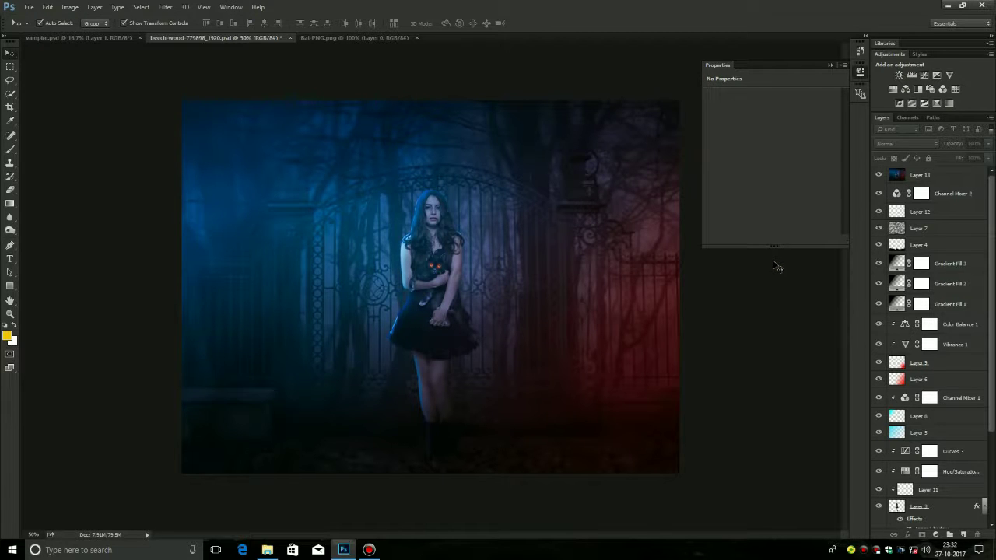
key(alt+period)
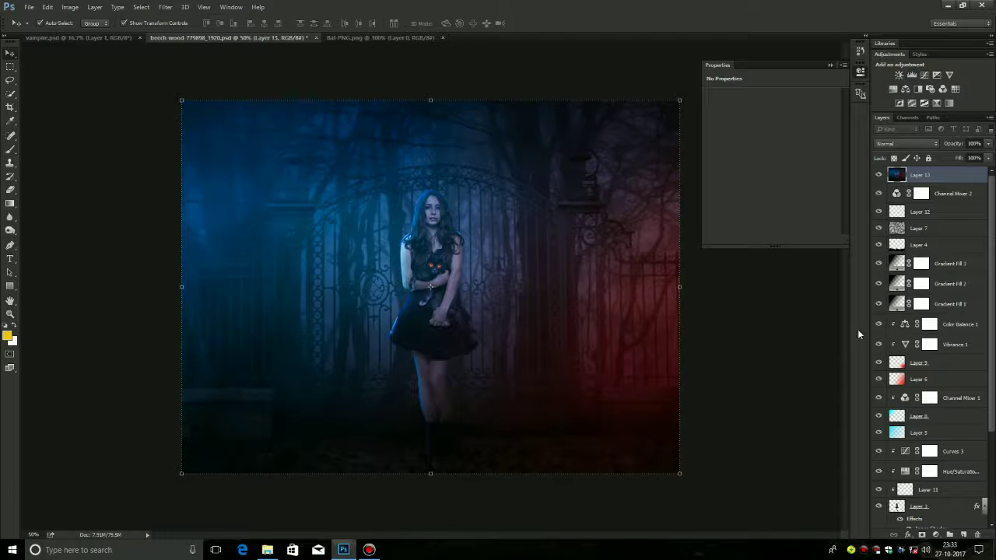
- Add a Levels adjustment layer above Layer 13 with midtones at 0.92
click(934, 535)
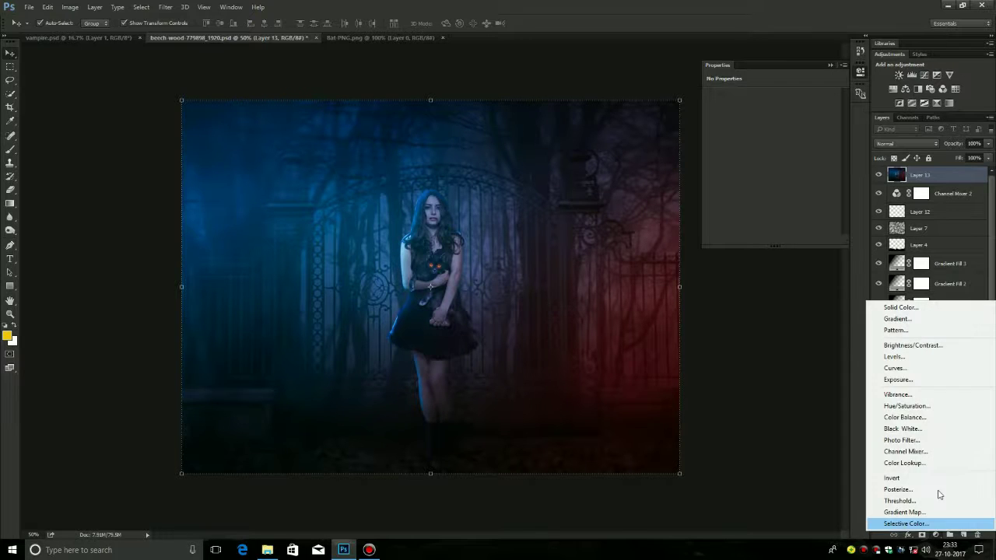
click(912, 357)
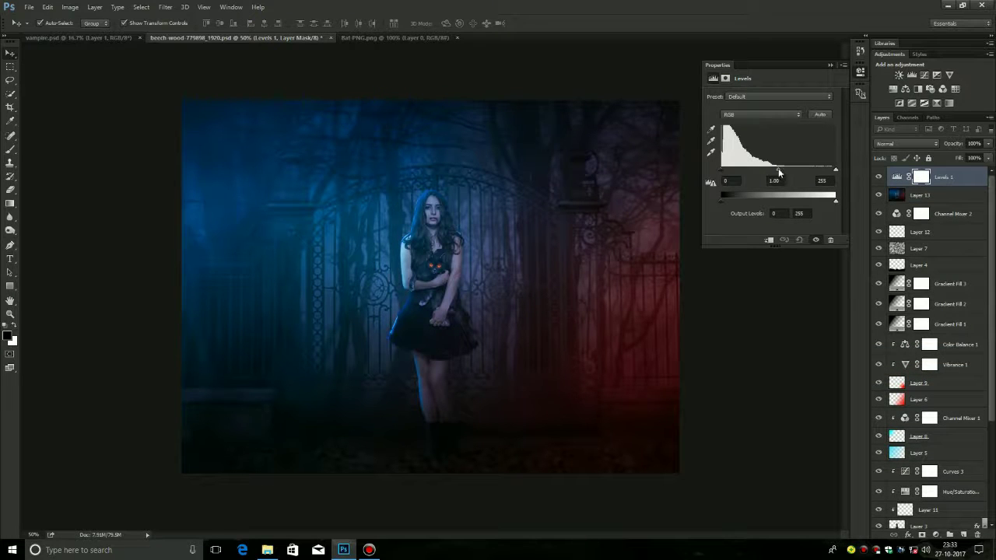
click(780, 170)
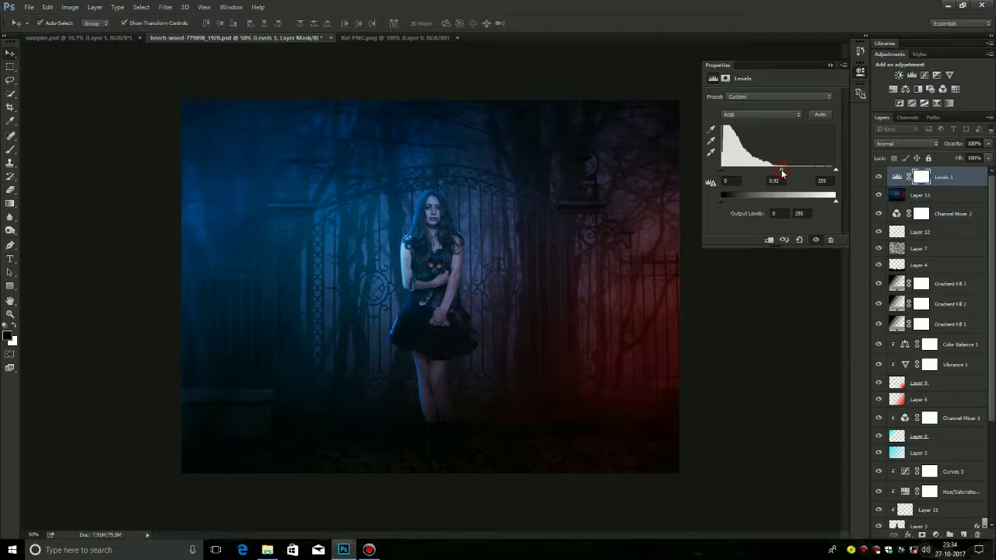
click(935, 535)
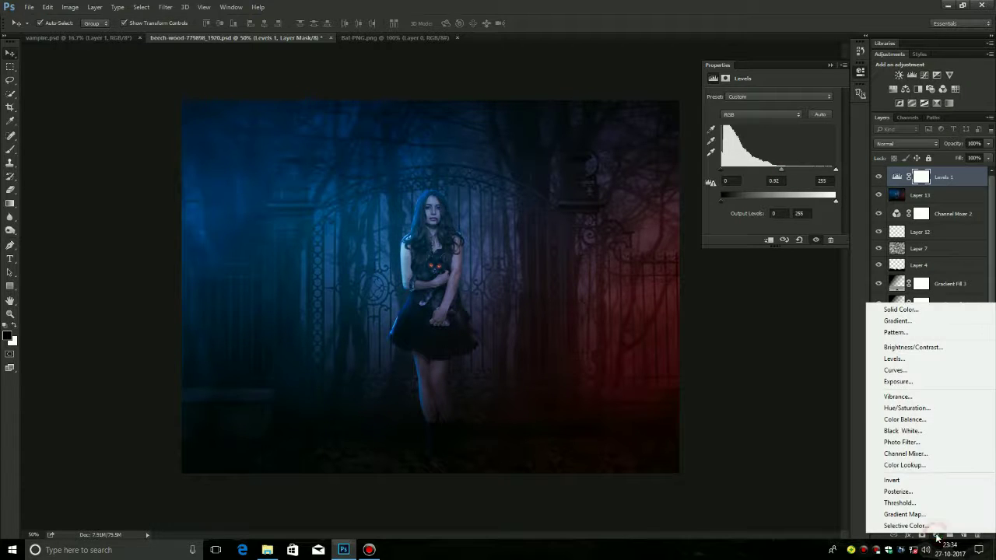
- Add Curves 4 lowering Blue-channel highlights with shadows at black, then hide it to compare
click(911, 370)
click(764, 109)
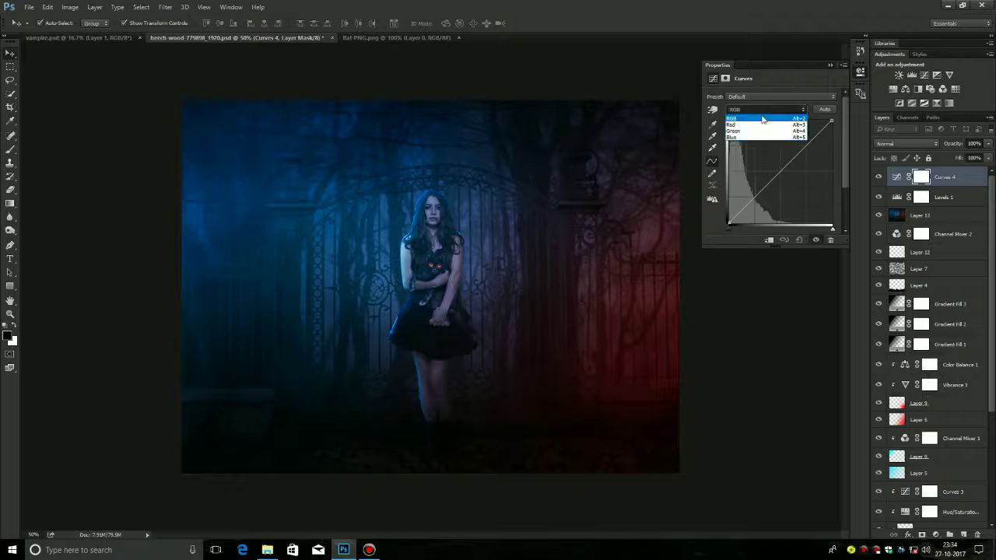
click(754, 138)
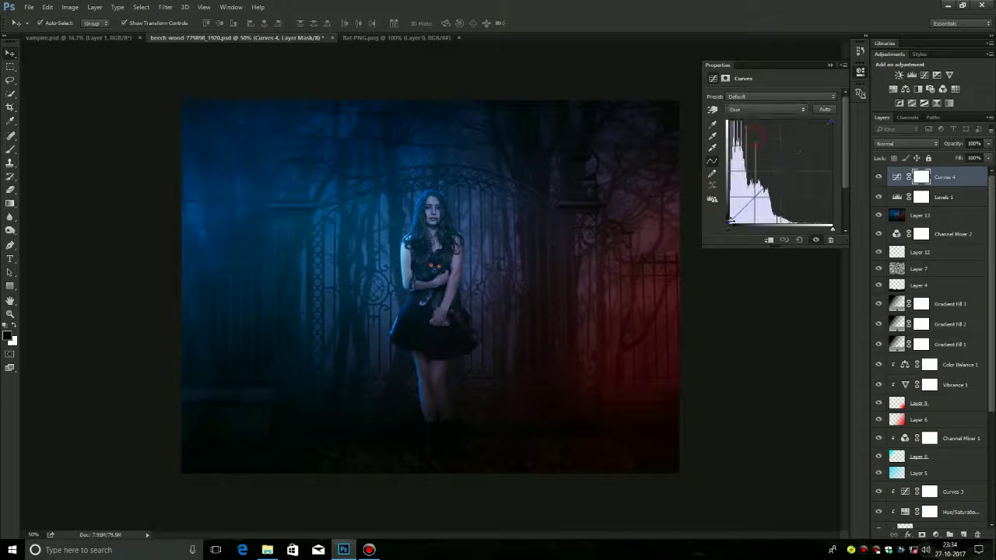
mouse_move(730, 220)
mouse_down()
mouse_move(731, 211)
mouse_move(730, 222)
mouse_up()
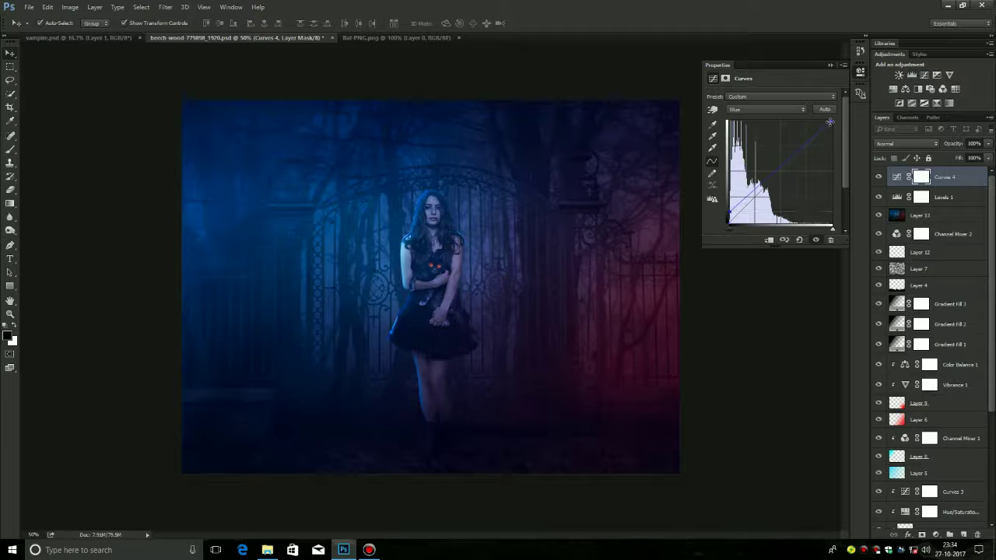
drag(831, 120, 833, 137)
mouse_move(833, 136)
mouse_down()
mouse_move(839, 154)
mouse_move(840, 144)
mouse_up()
drag(730, 211, 728, 217)
click(879, 177)
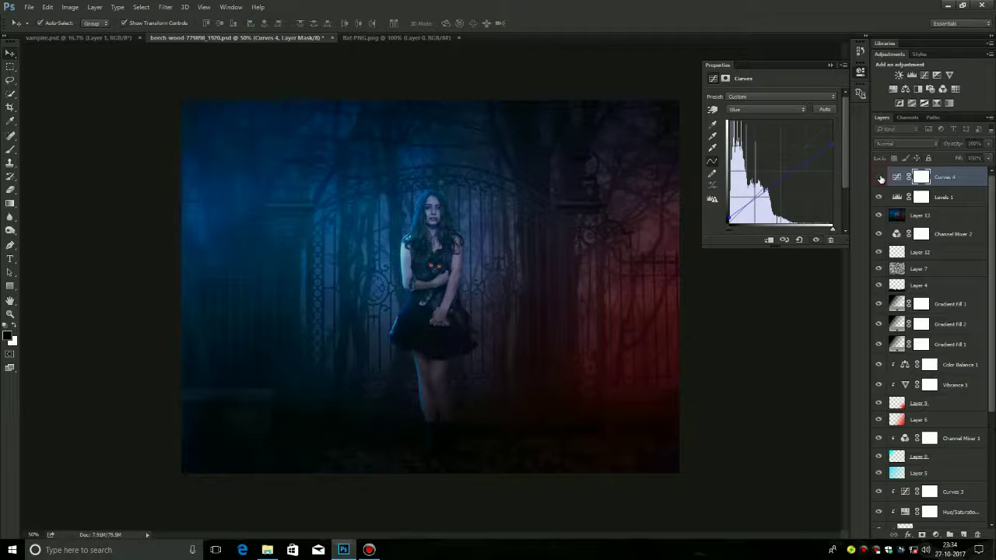
- Show Curves 4 again via its eye icon in the Layers panel
click(879, 177)
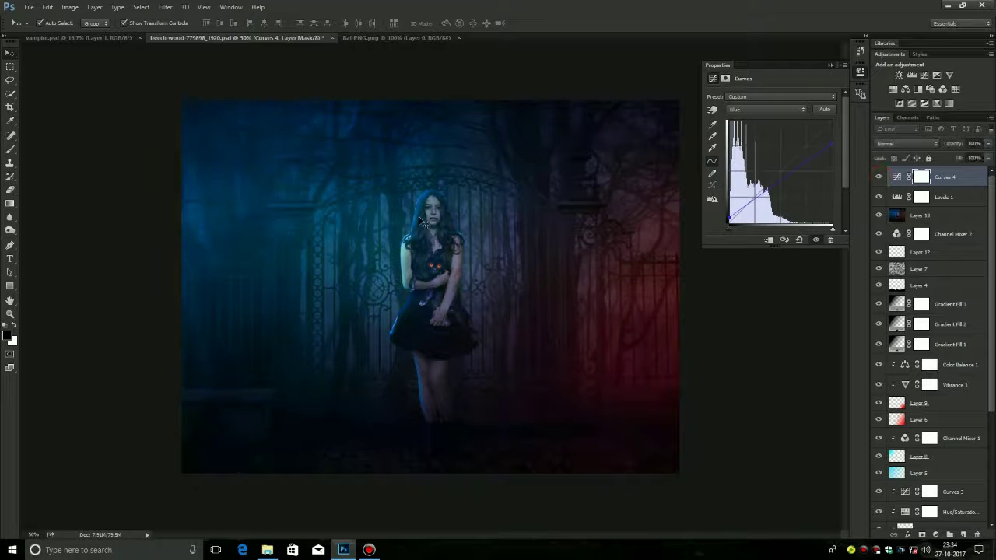